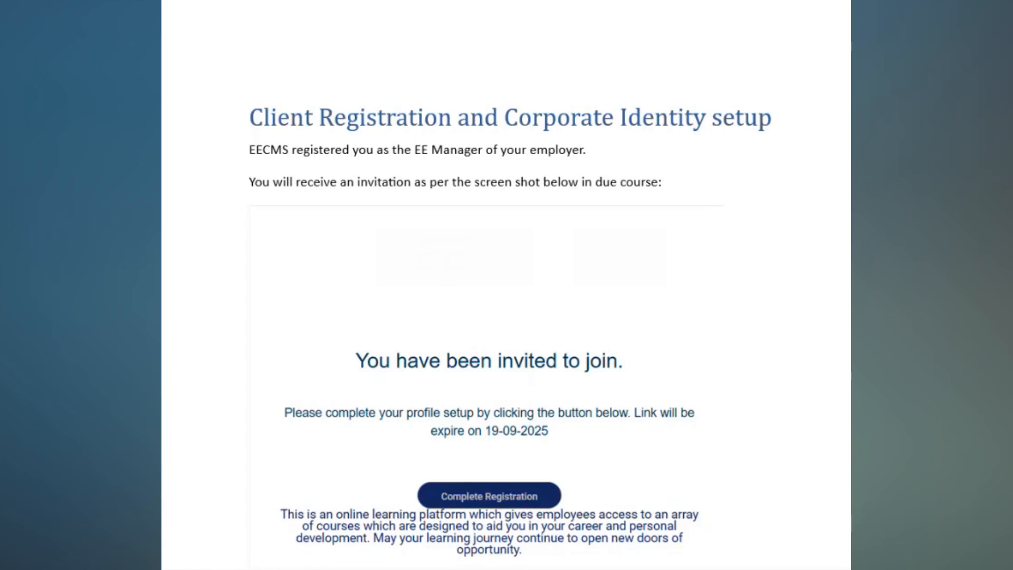
Read the client registration guide's sections on the invitation e-mail and on creating and confirming a password
scroll(506, 285, down, 3)
scroll(507, 285, down, 3)
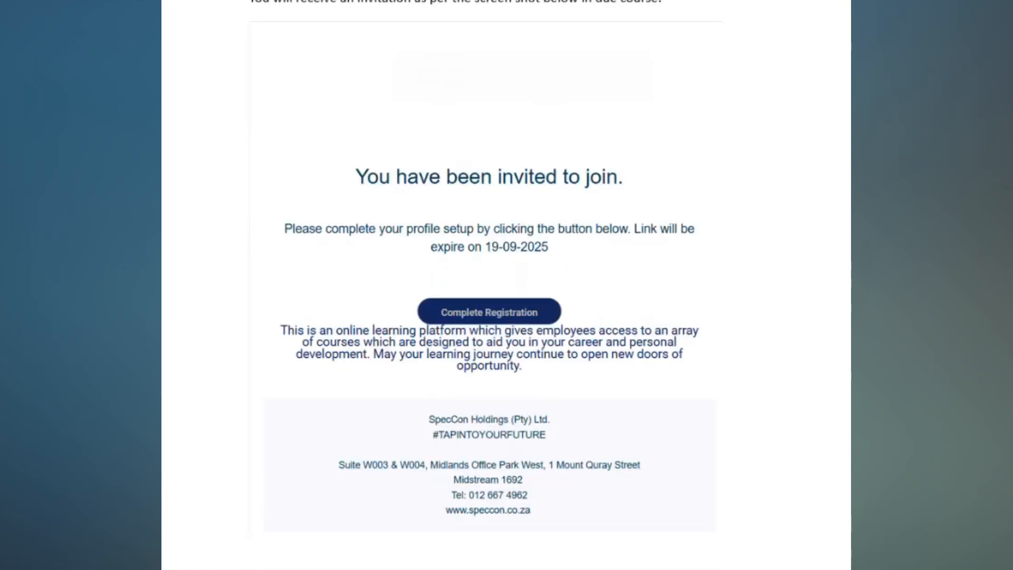
scroll(755, 239, down, 10)
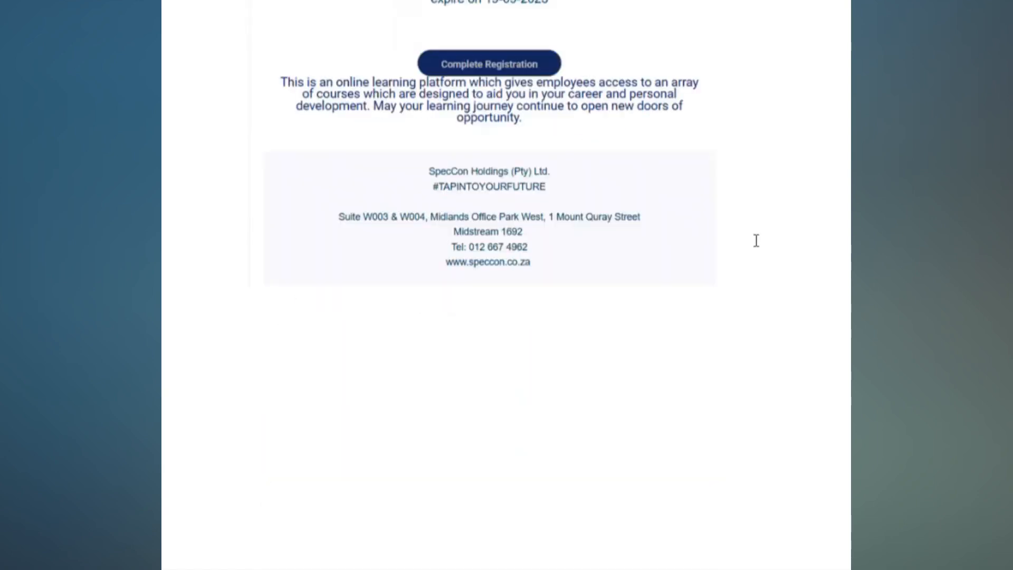
scroll(755, 241, down, 11)
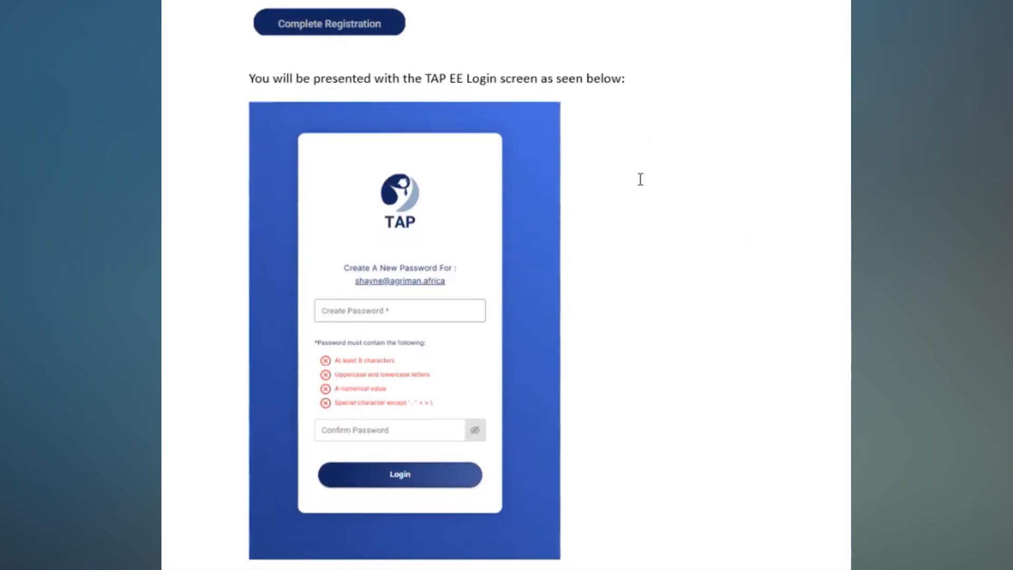
scroll(741, 202, down, 2)
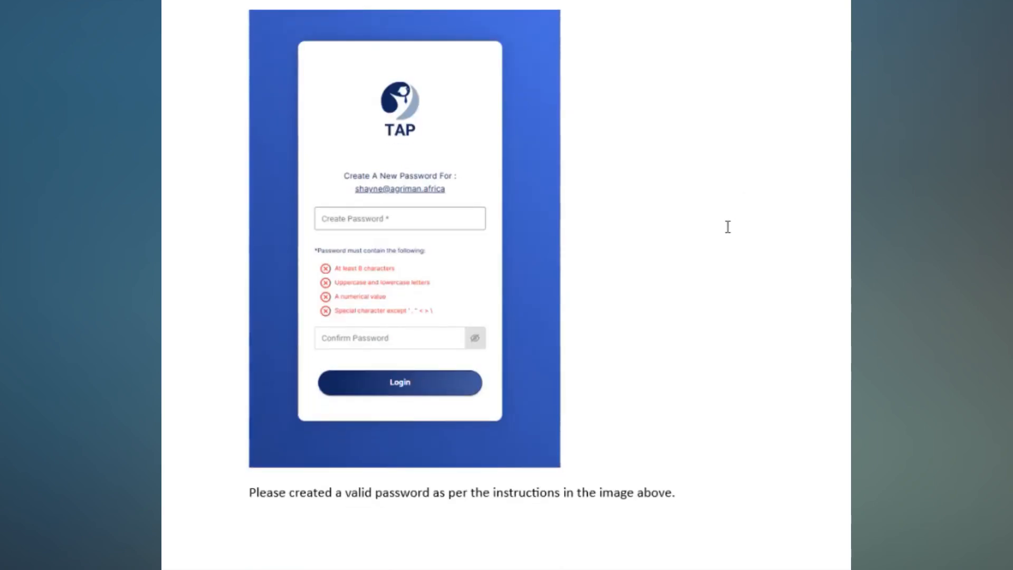
scroll(721, 227, down, 15)
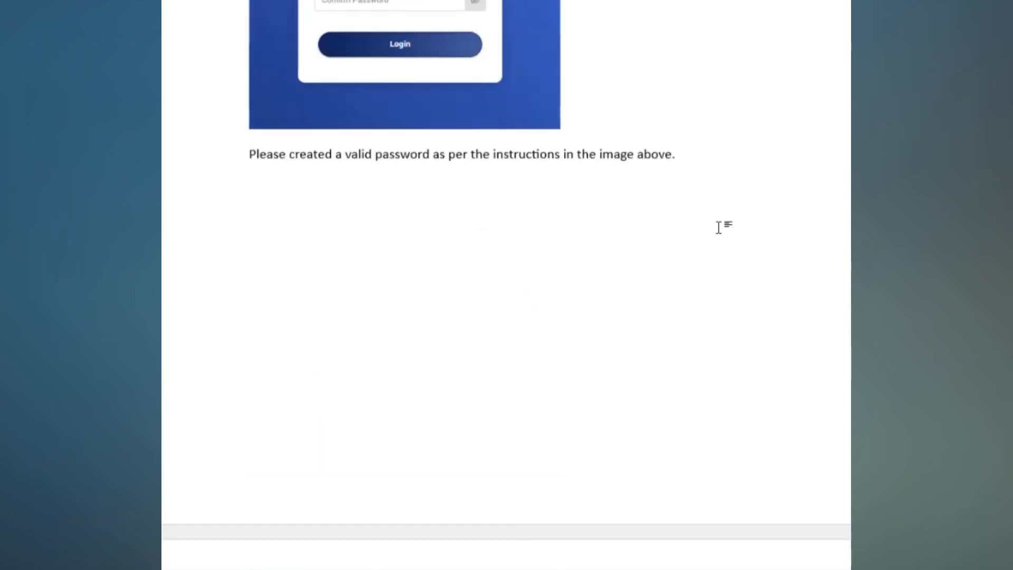
scroll(719, 227, down, 8)
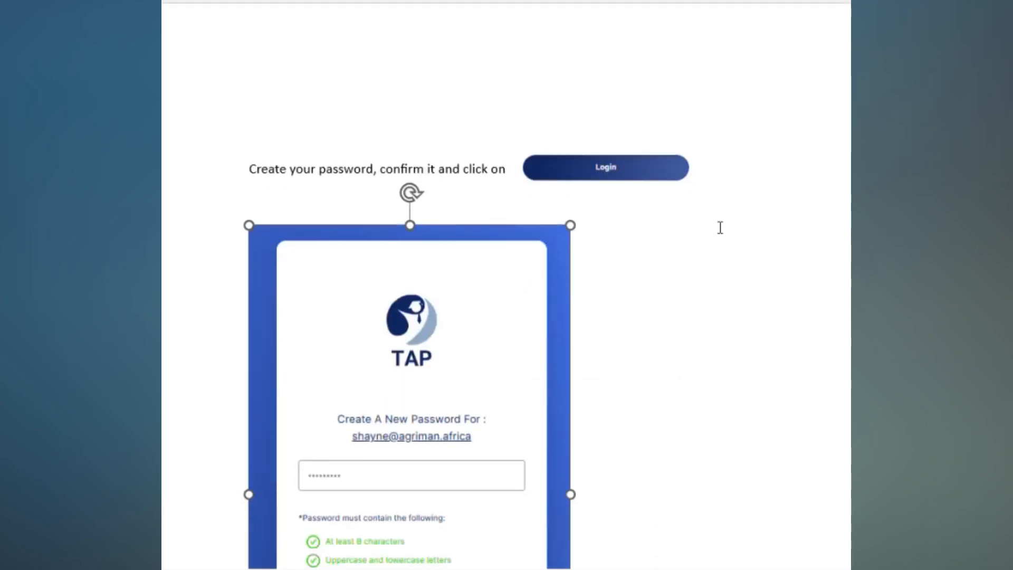
scroll(720, 227, down, 1)
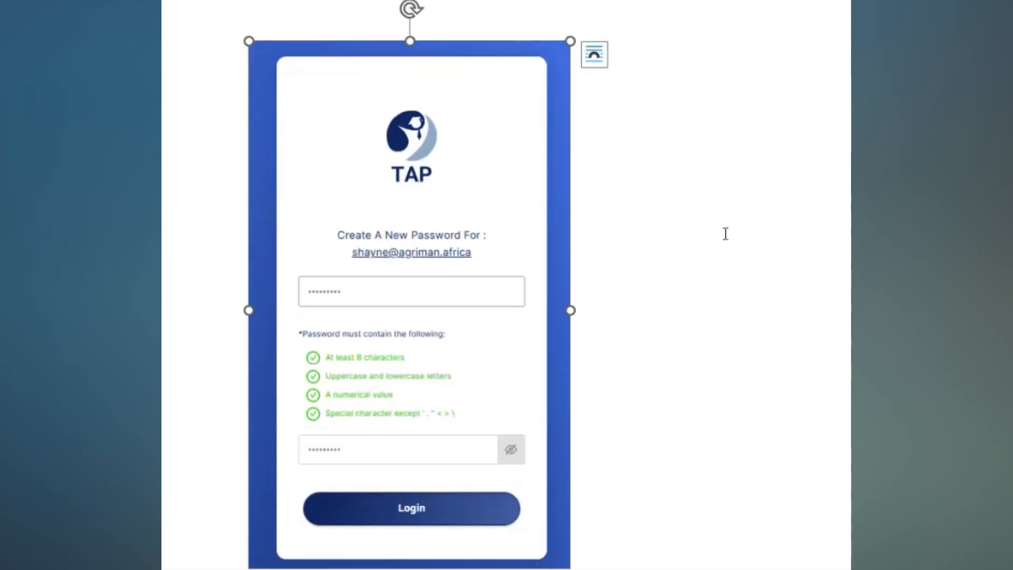
scroll(748, 244, down, 1)
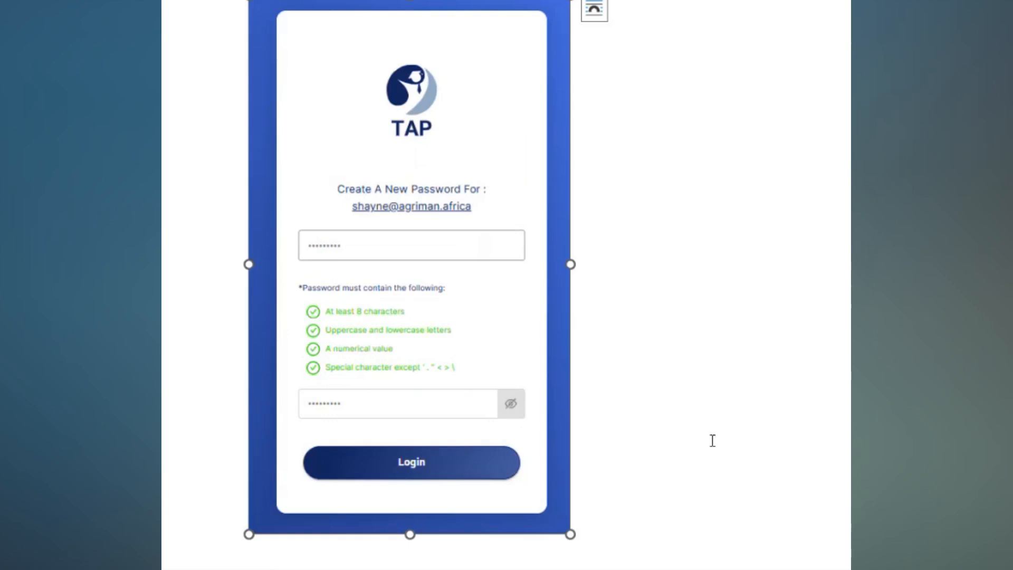
Read the guide's sections on the optional profile picture setup and the first view of the TAP EE portal
scroll(756, 296, down, 4)
scroll(756, 296, down, 10)
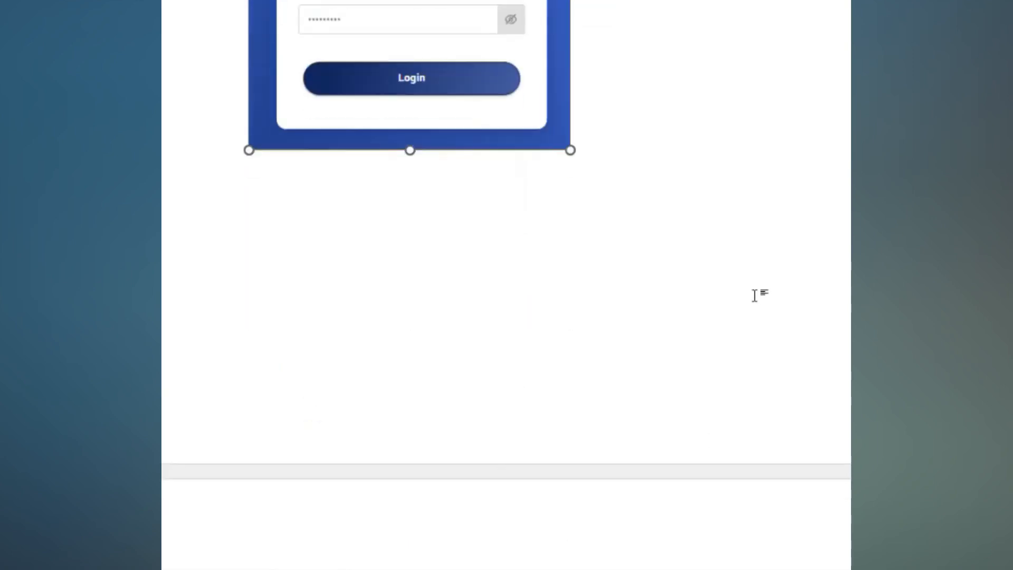
scroll(754, 295, down, 1)
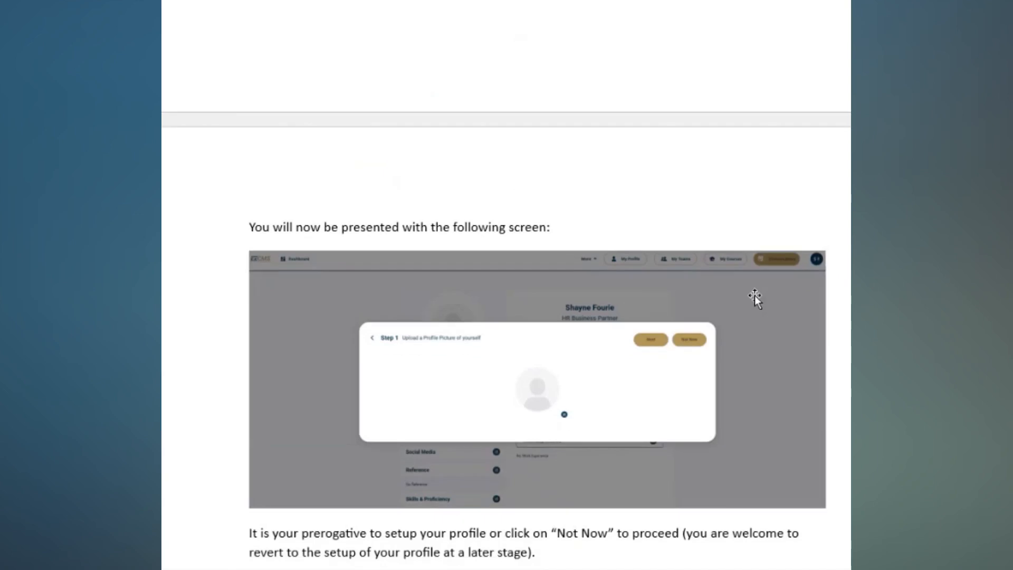
scroll(830, 262, down, 2)
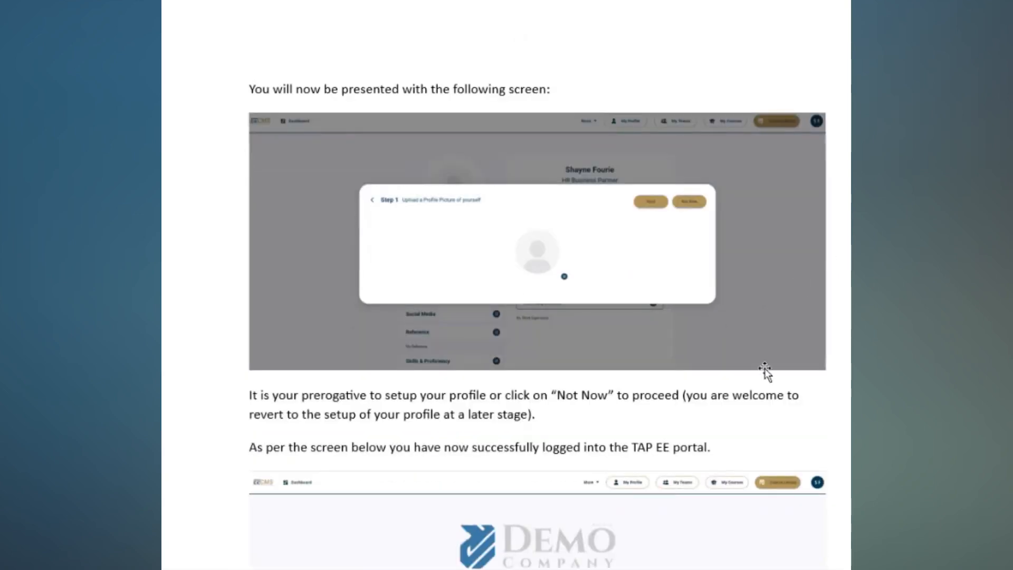
scroll(825, 267, down, 2)
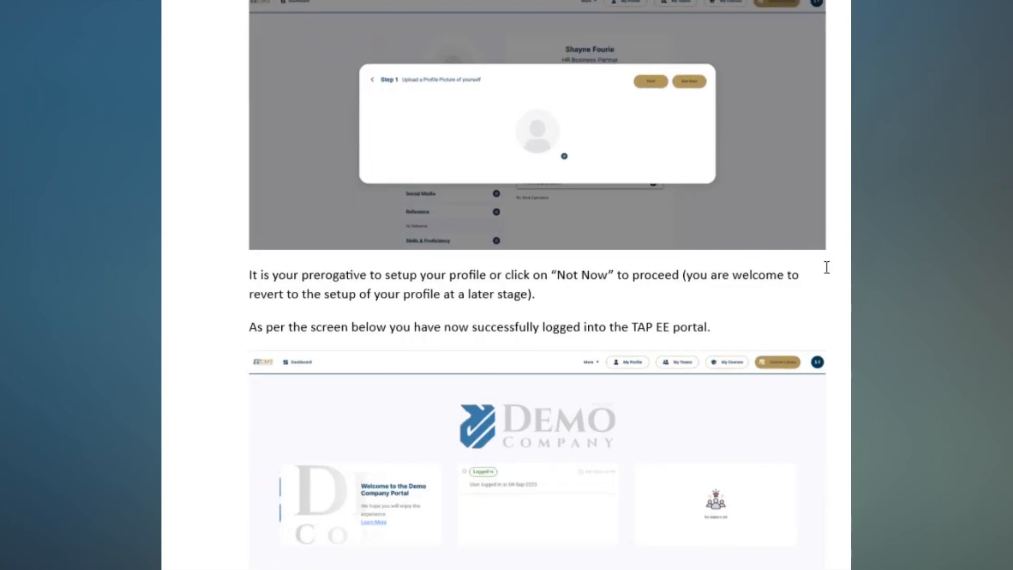
scroll(825, 267, down, 4)
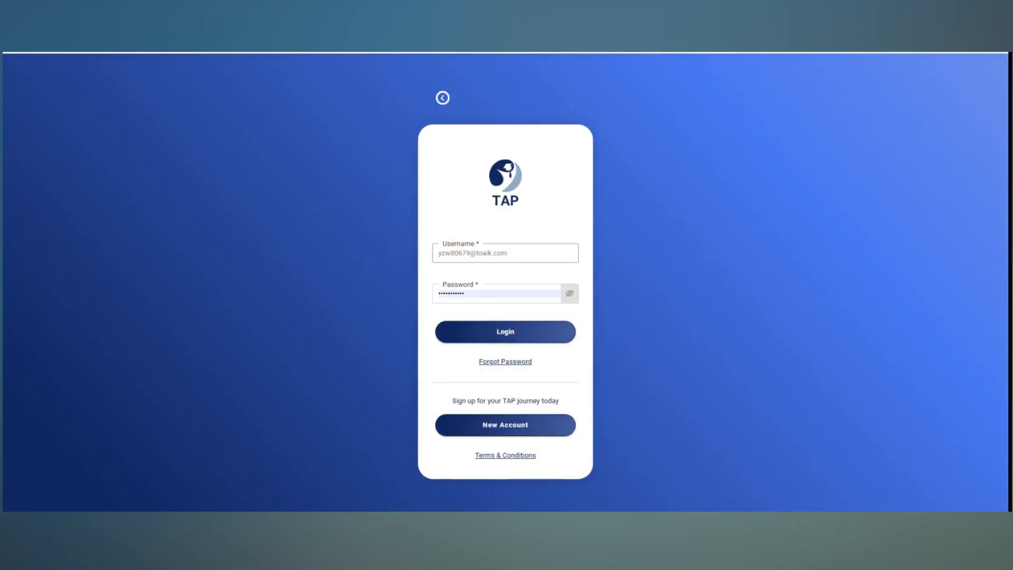
Log in to the TAP portal with the prefilled credentials and open the company's Theme settings
click(504, 333)
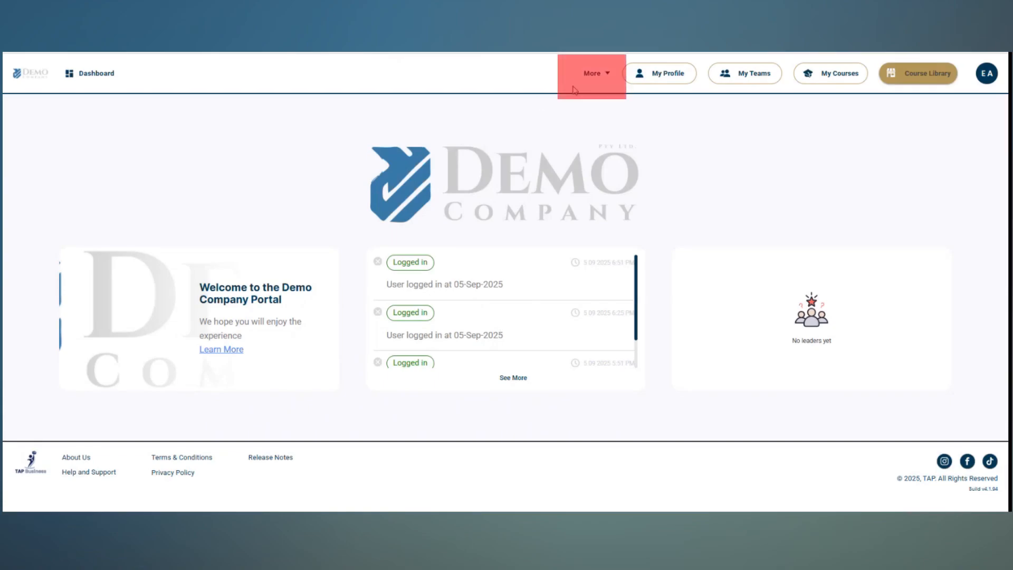
click(595, 78)
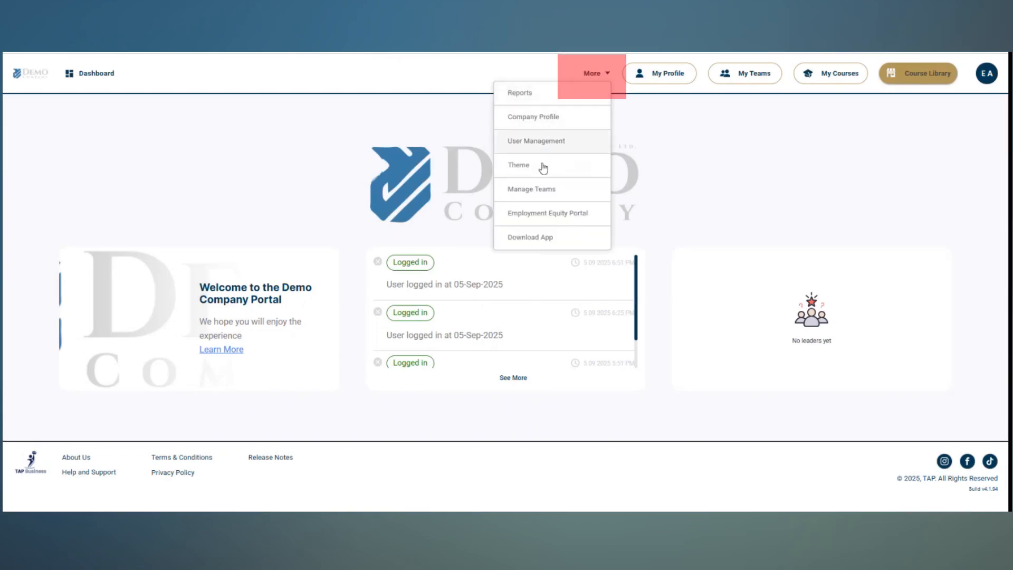
click(575, 167)
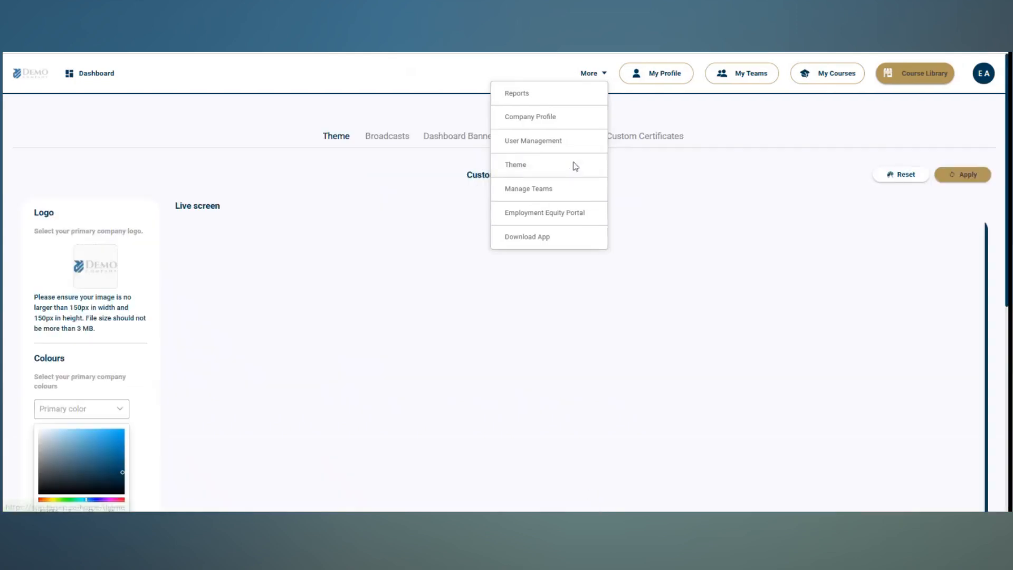
Examine the theme's logo and colour settings, including the file selection for the primary company logo, without choosing a file
scroll(314, 247, down, 5)
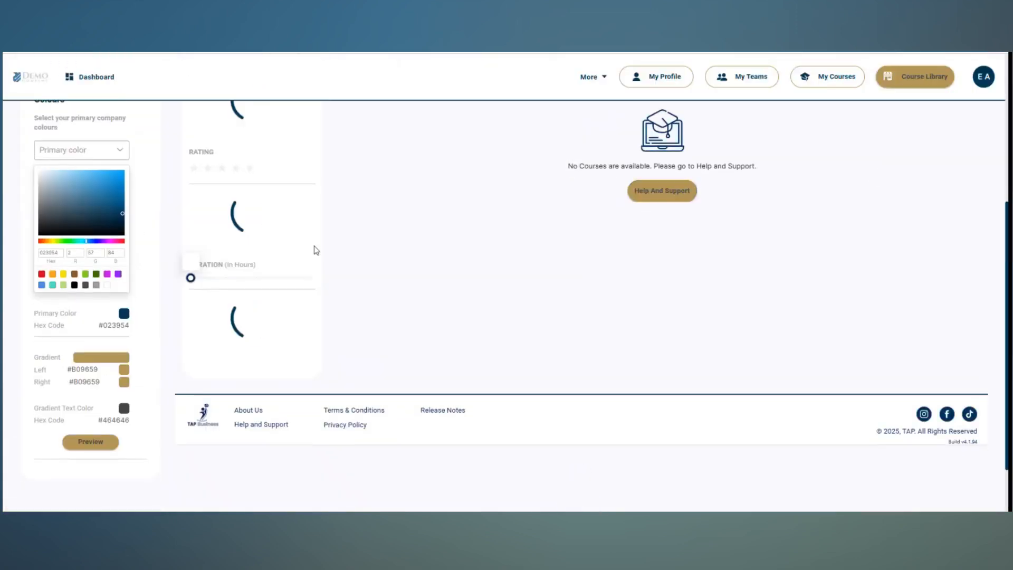
scroll(315, 247, up, 3)
scroll(314, 246, up, 2)
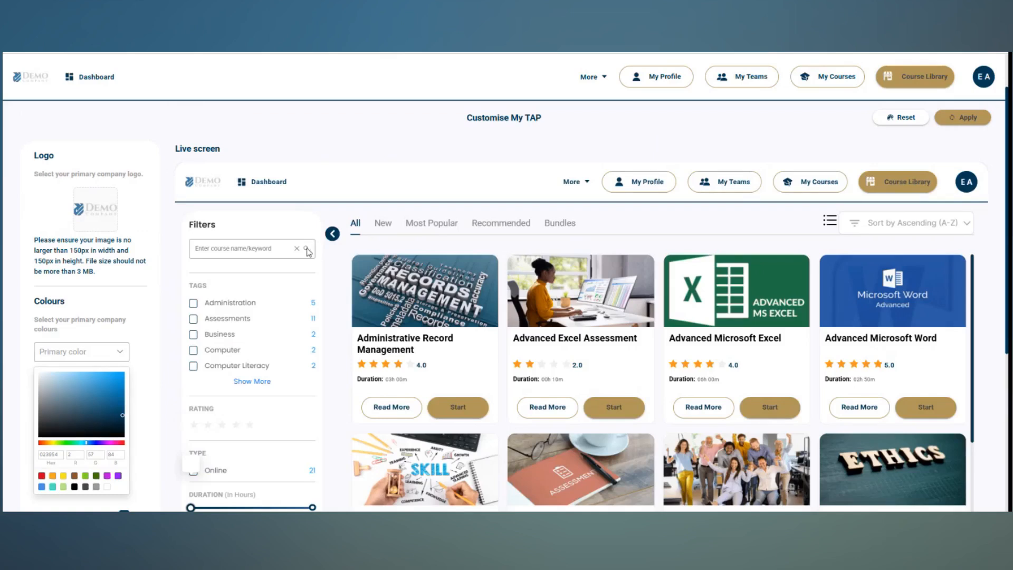
click(97, 206)
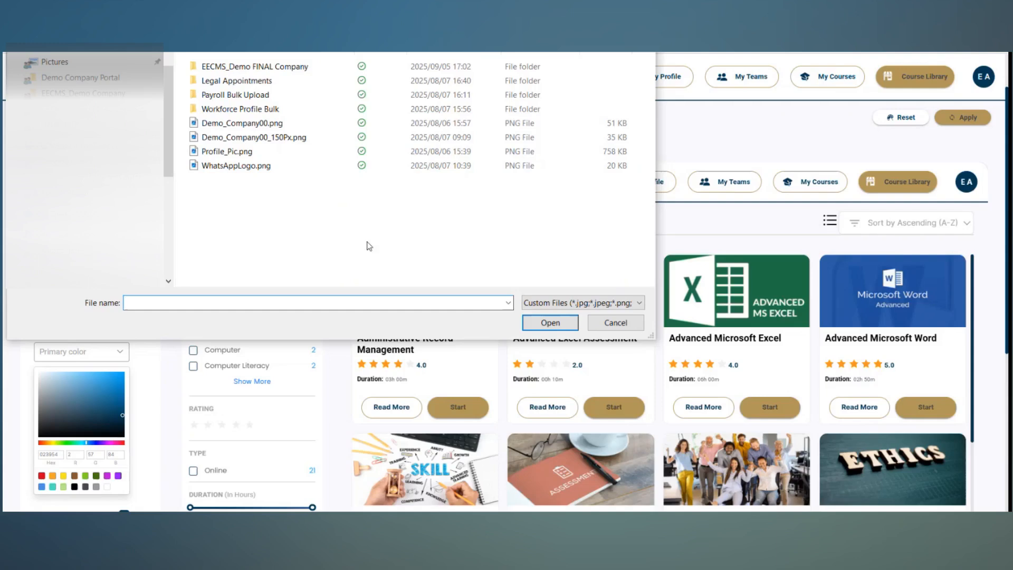
click(607, 322)
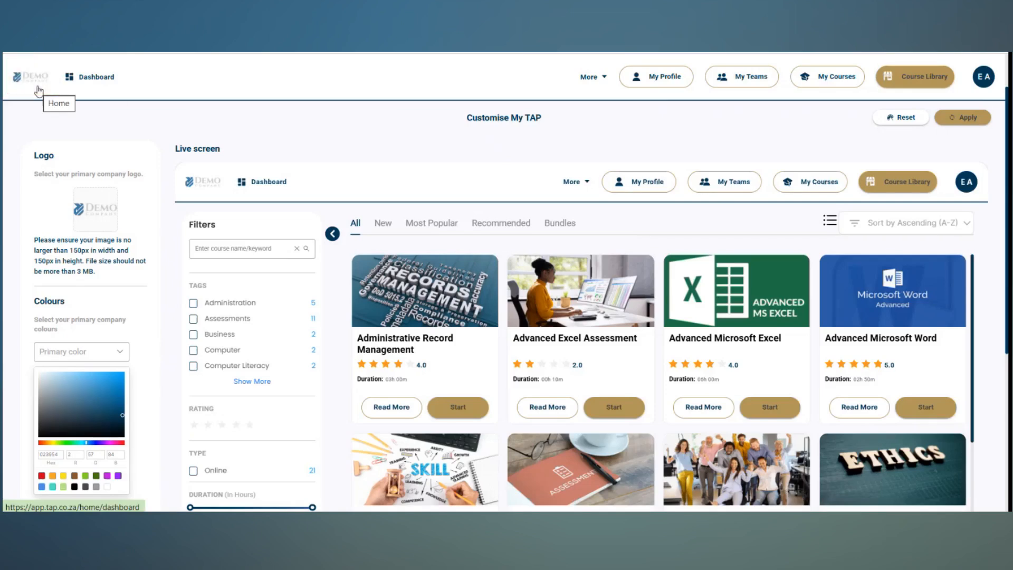
scroll(335, 140, up, 1)
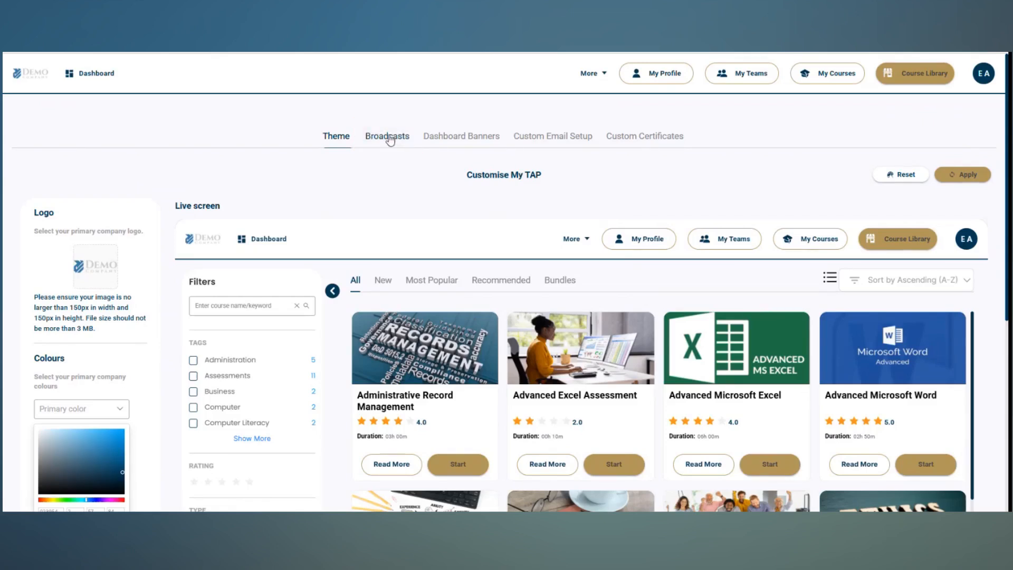
View the broadcast on the dashboard and examine the form for adding a broadcast, closing it without saving
click(97, 75)
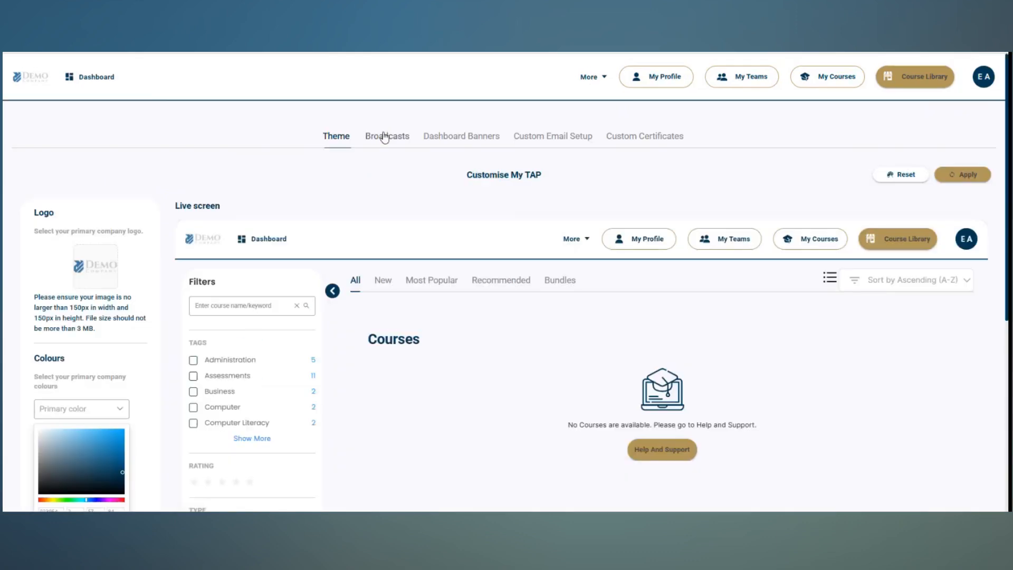
click(384, 136)
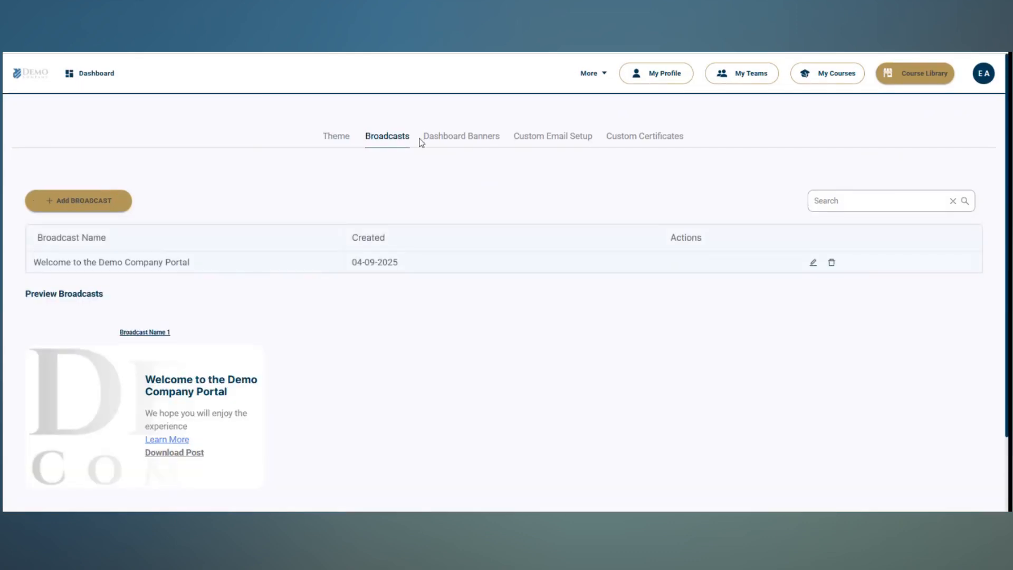
click(70, 201)
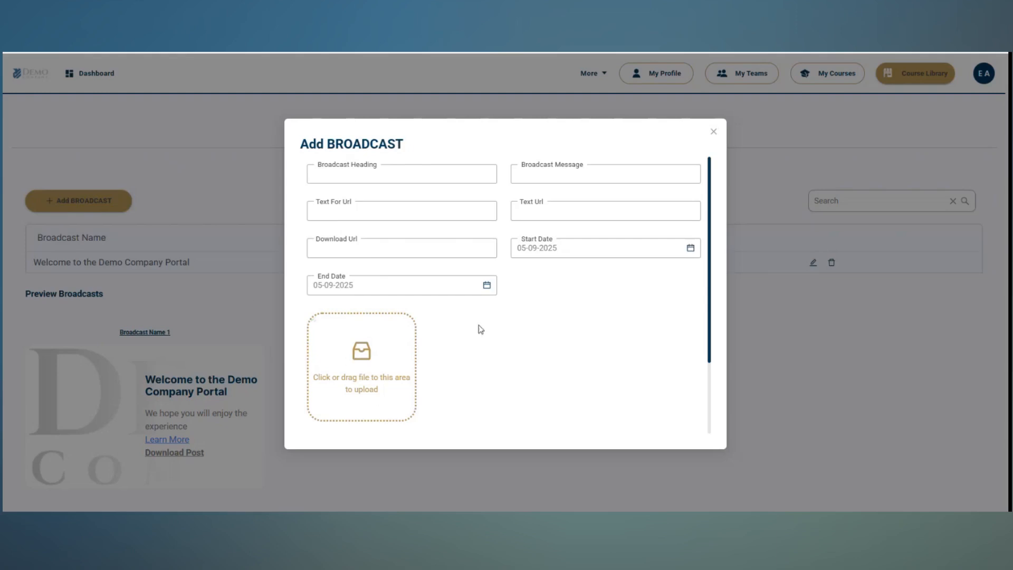
click(661, 255)
click(534, 305)
click(714, 133)
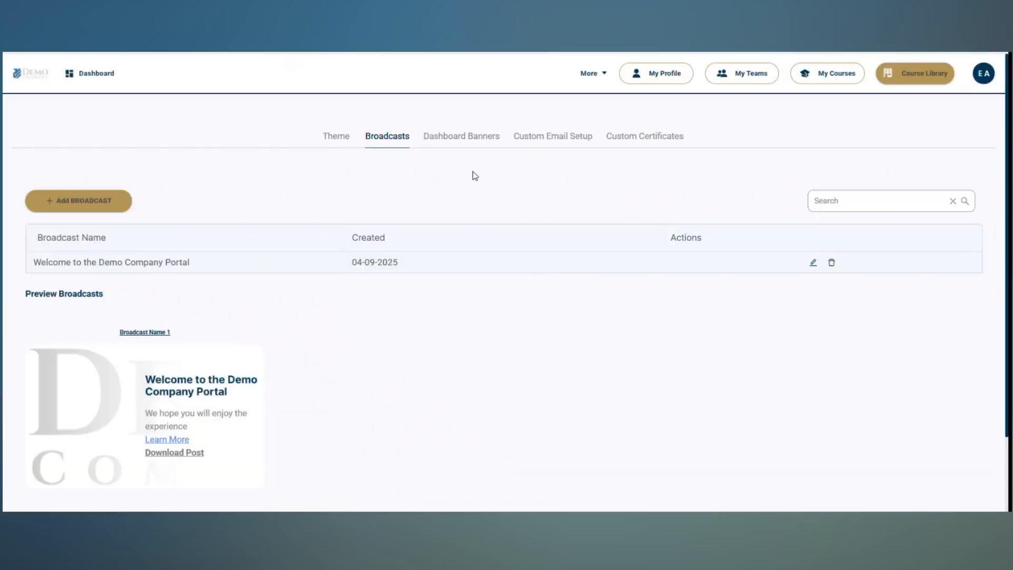
Examine the form for adding a dashboard banner, including its image upload area, and close it without submitting
click(463, 136)
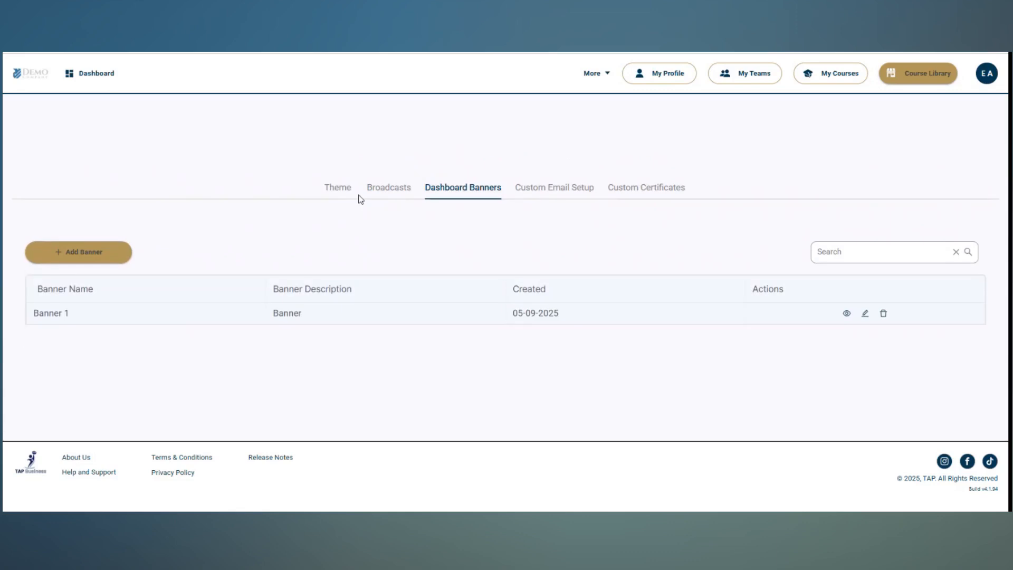
click(82, 254)
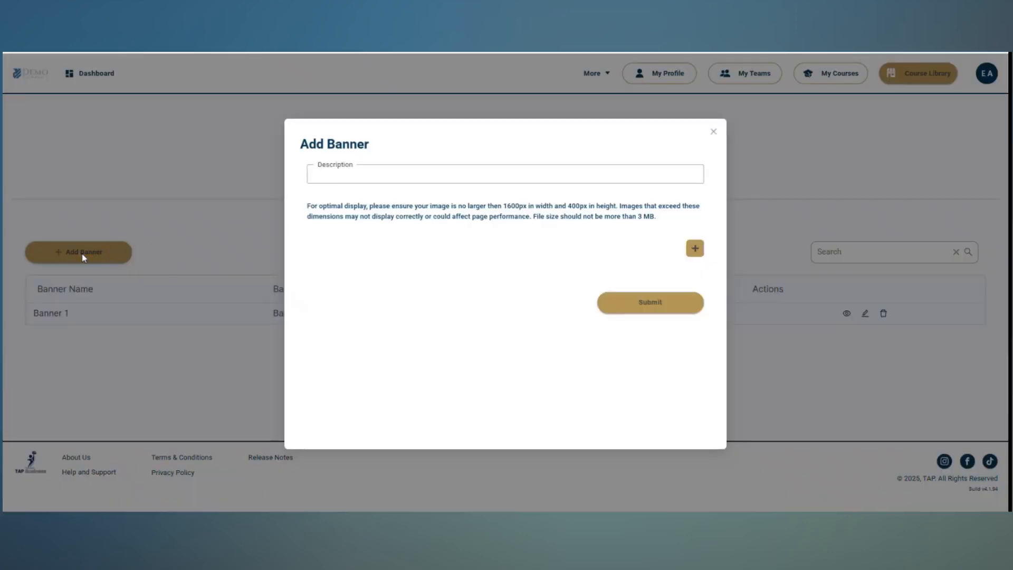
click(695, 249)
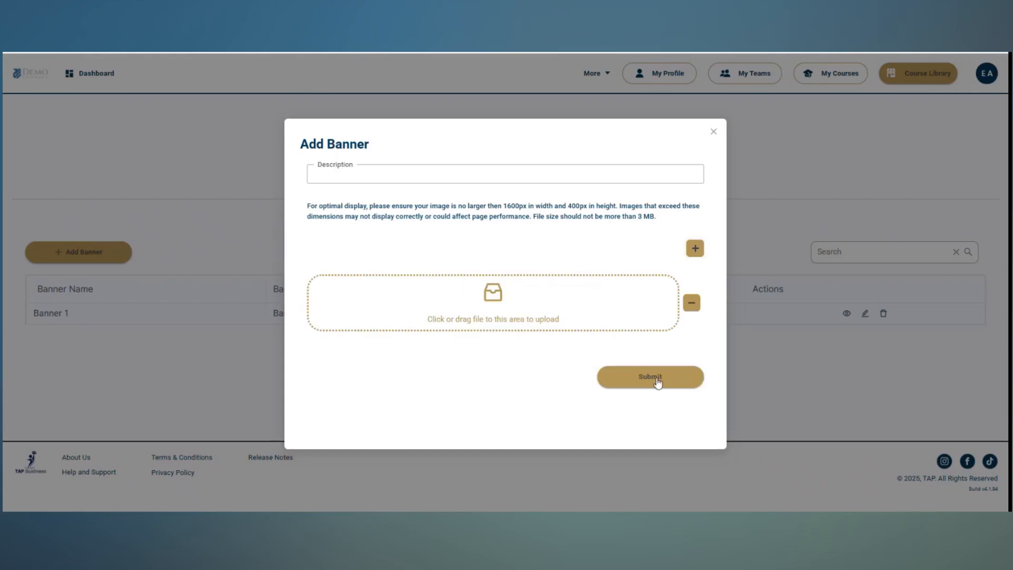
click(714, 133)
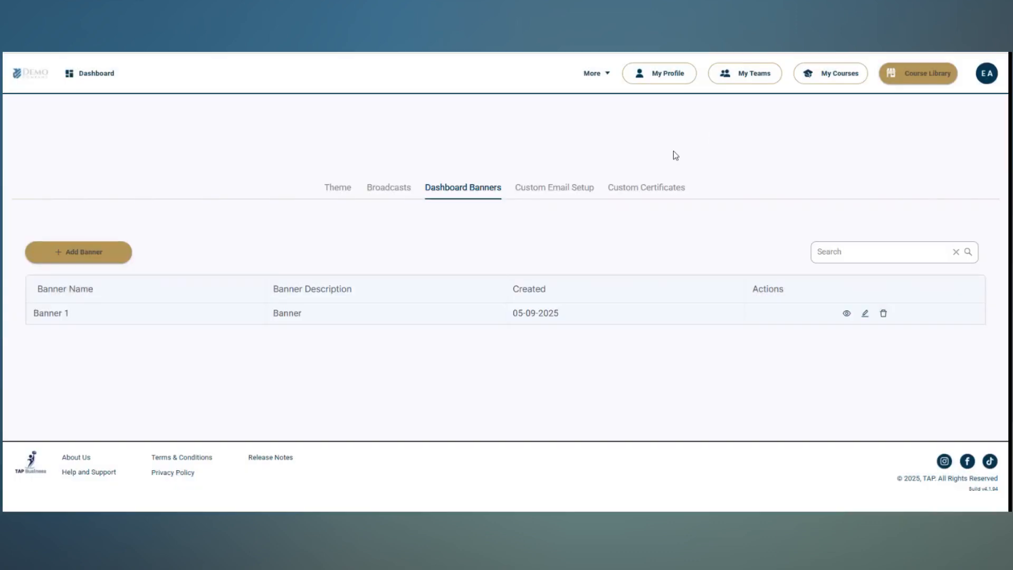
Return to the dashboard and review the sections of the My Profile page
click(85, 75)
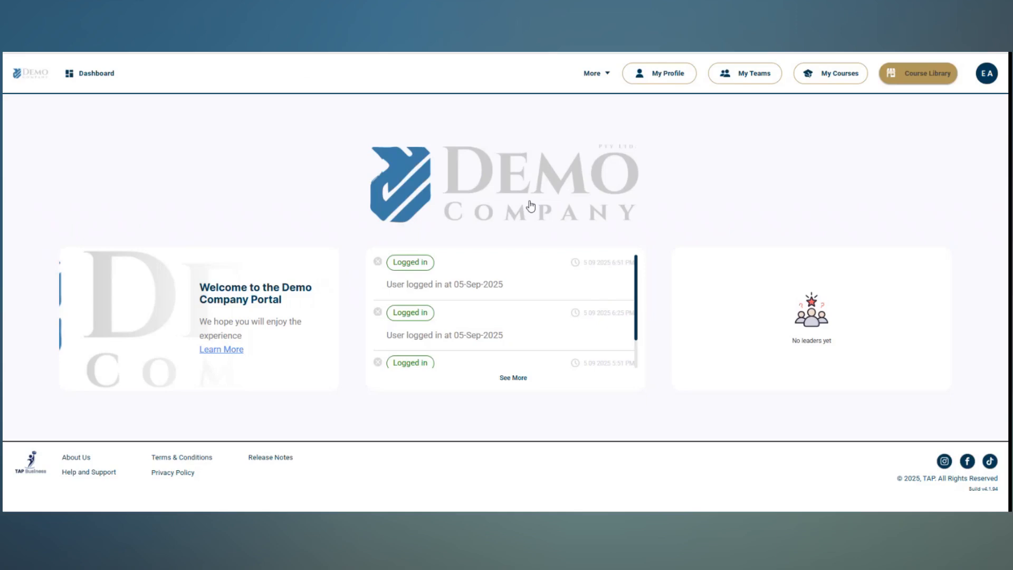
click(666, 77)
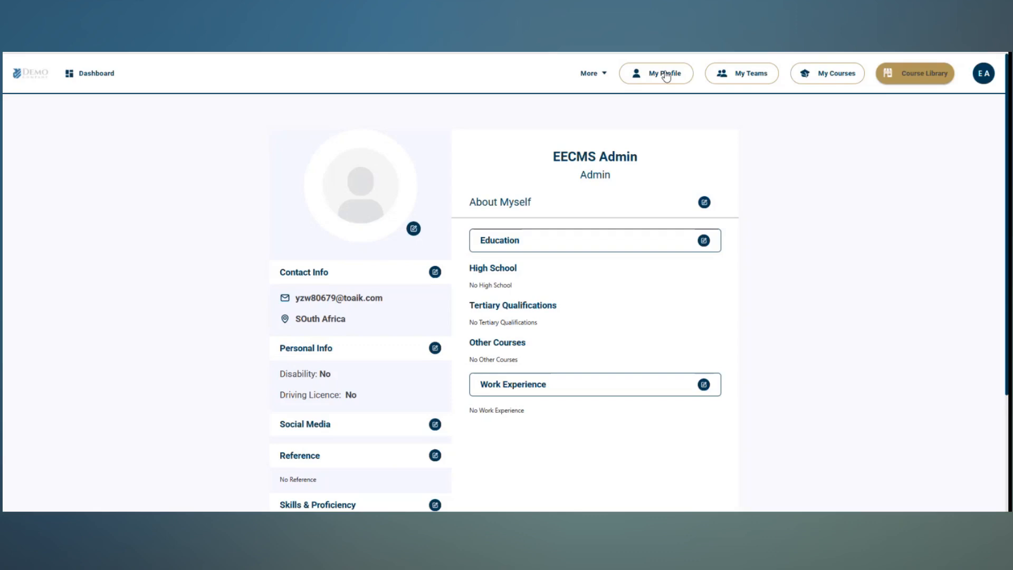
scroll(711, 165, down, 1)
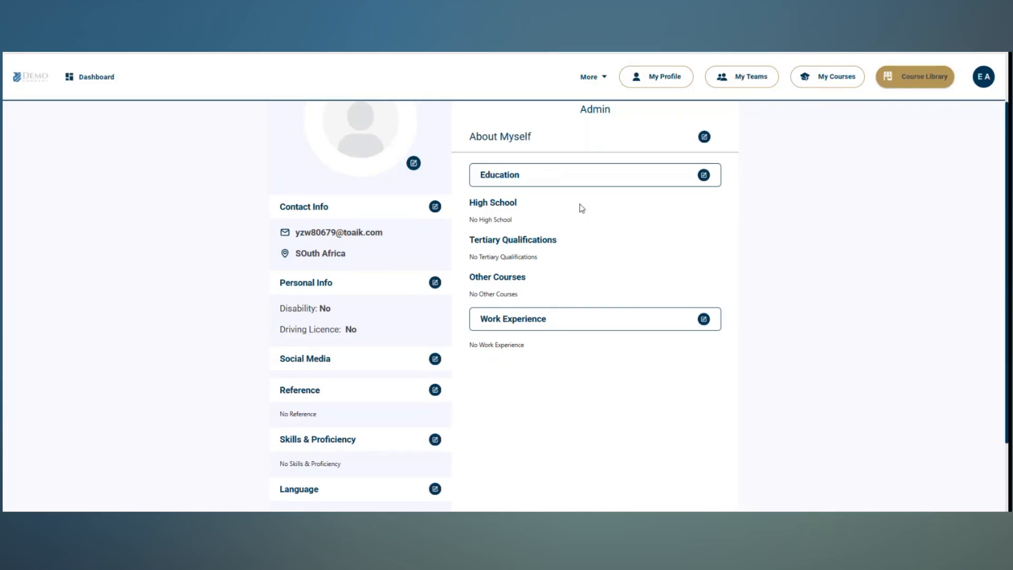
scroll(582, 208, down, 2)
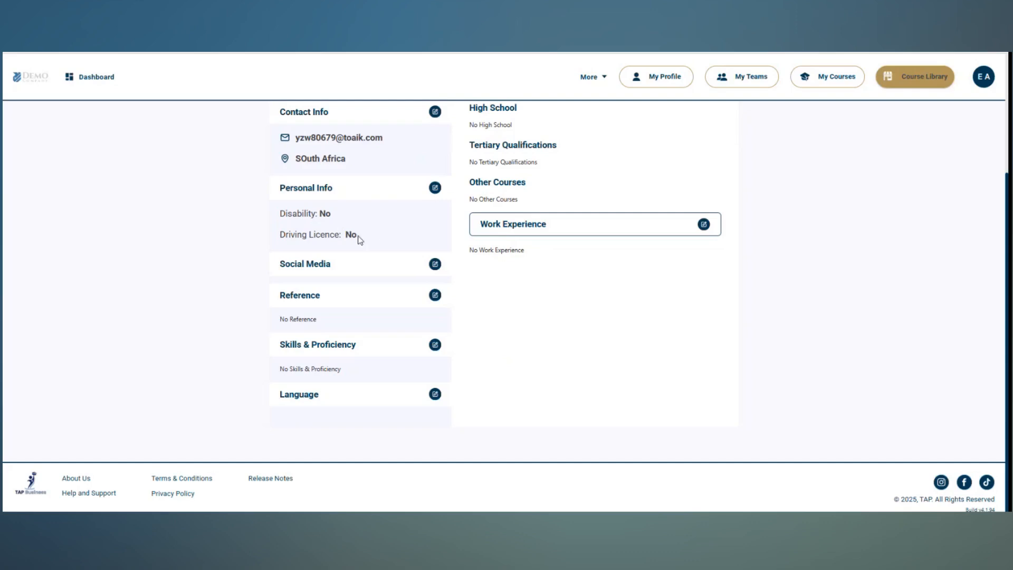
scroll(737, 294, up, 3)
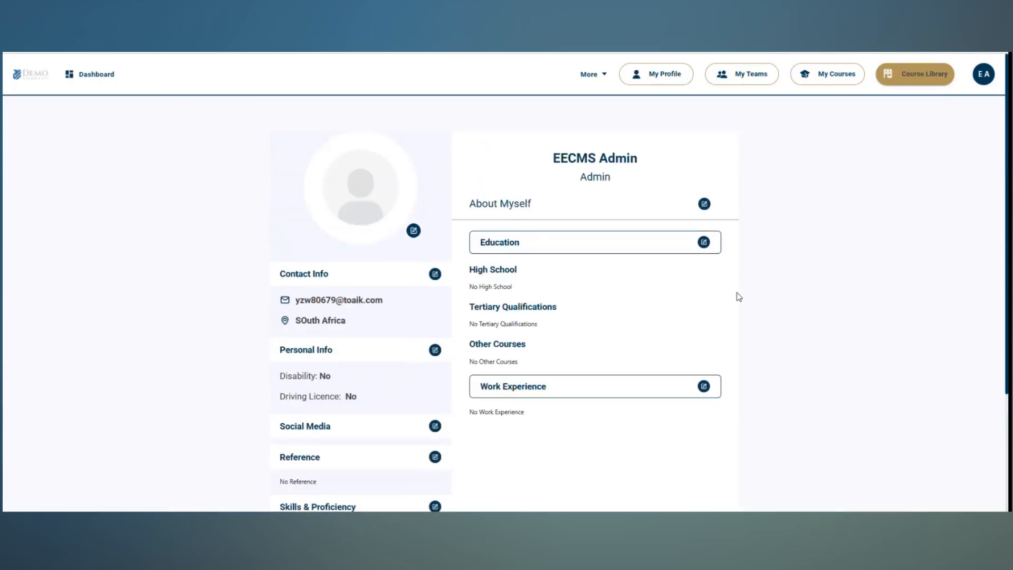
Open the User Management page
click(589, 75)
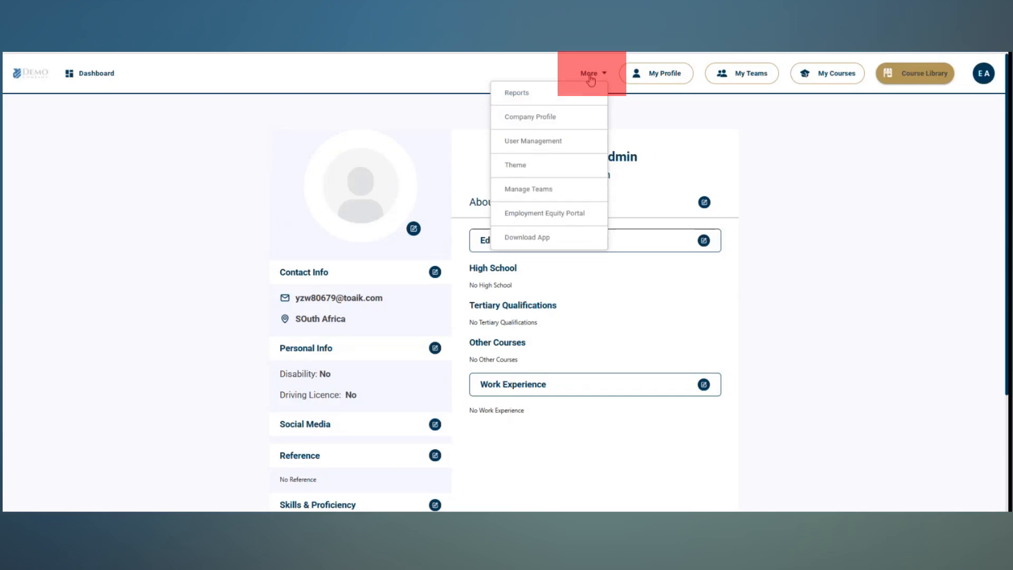
click(589, 143)
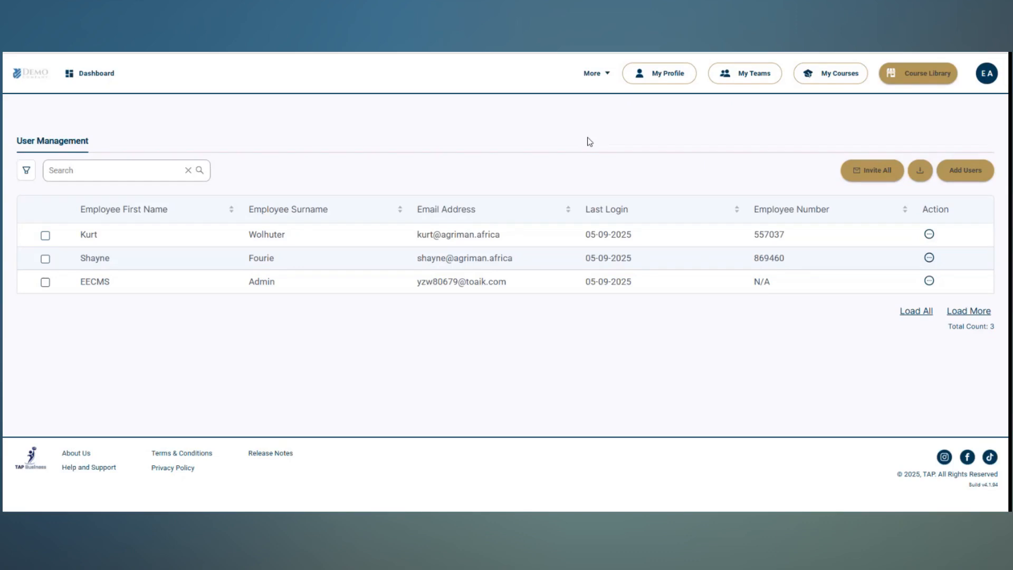
Open the form for adding an individual employee and review its biographical, address and job information sections
click(964, 171)
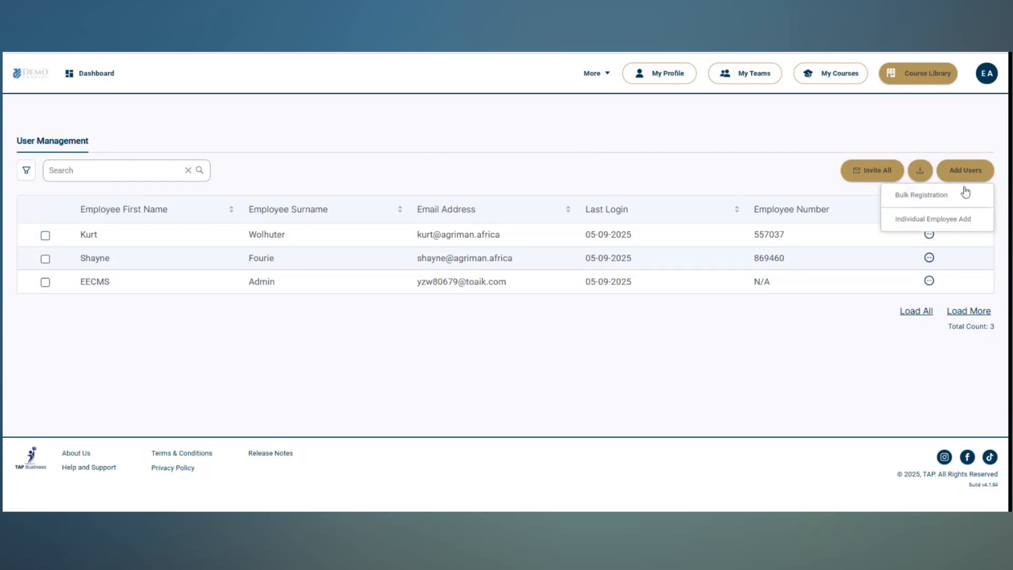
click(956, 220)
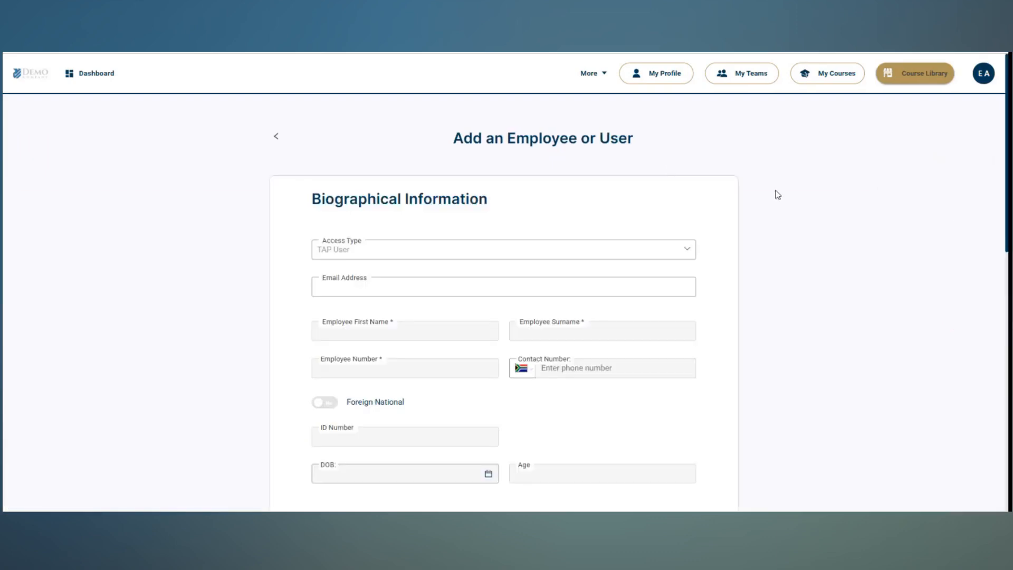
scroll(729, 228, down, 1)
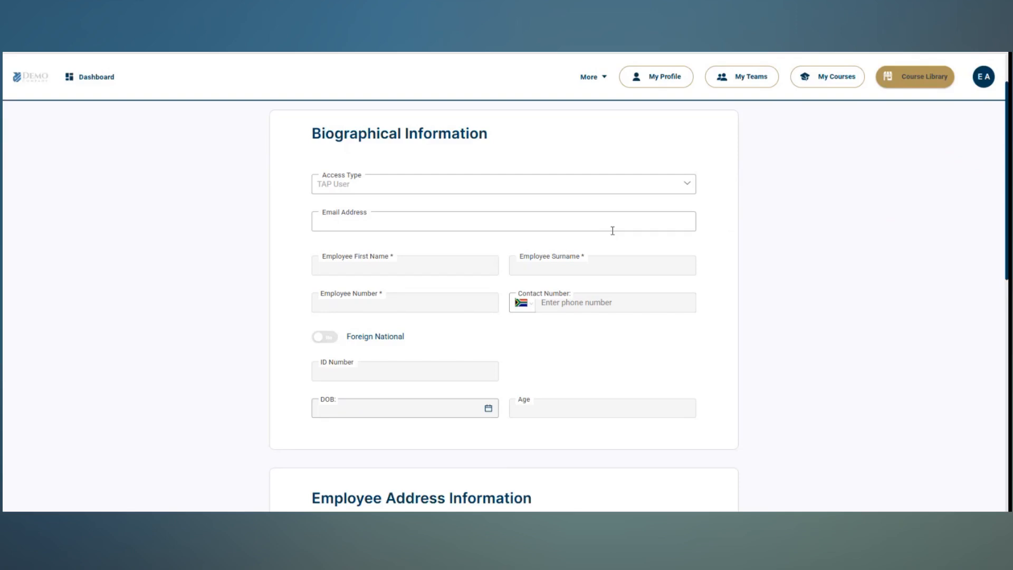
scroll(687, 239, down, 1)
click(401, 163)
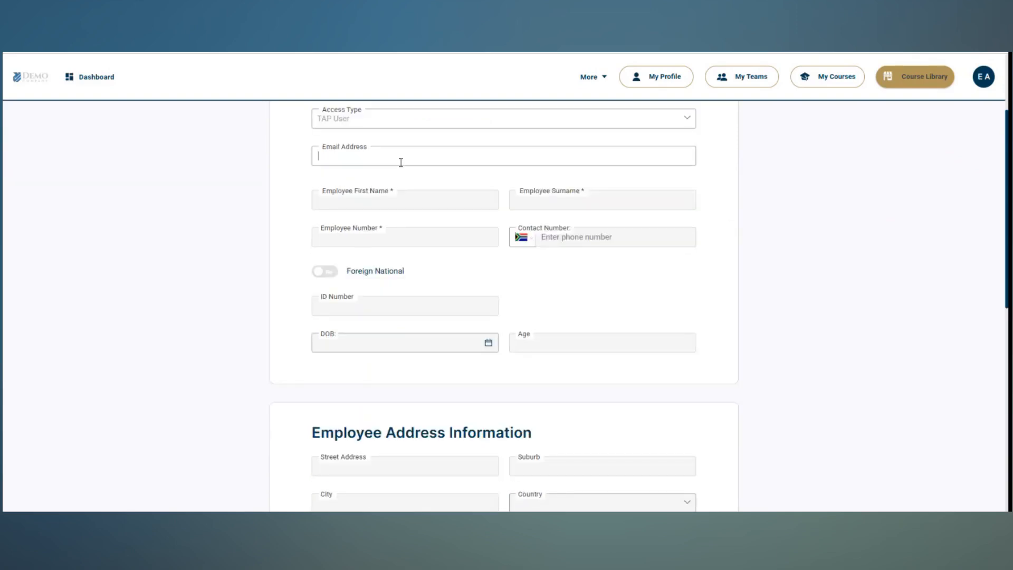
scroll(810, 264, down, 1)
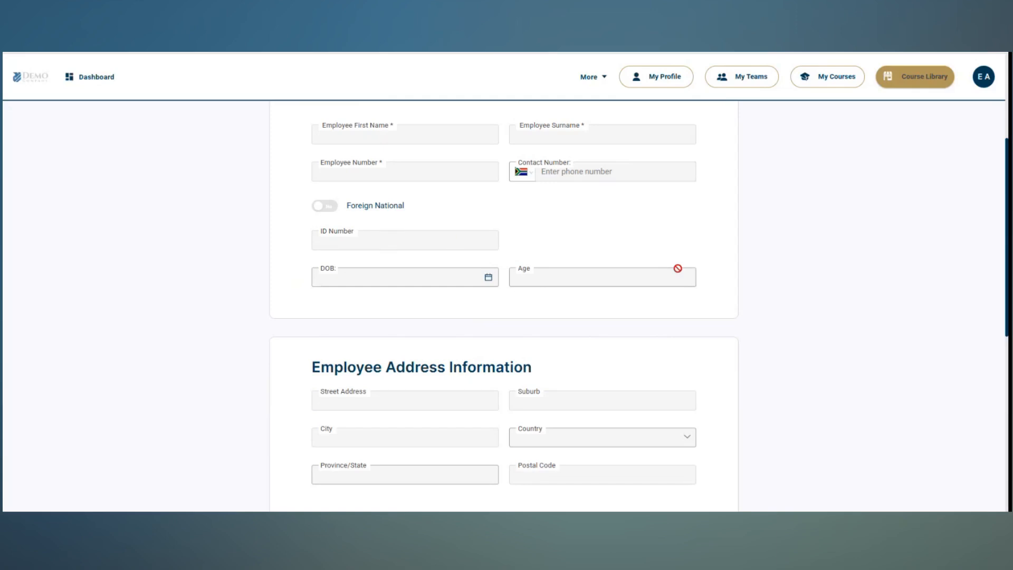
scroll(715, 267, down, 2)
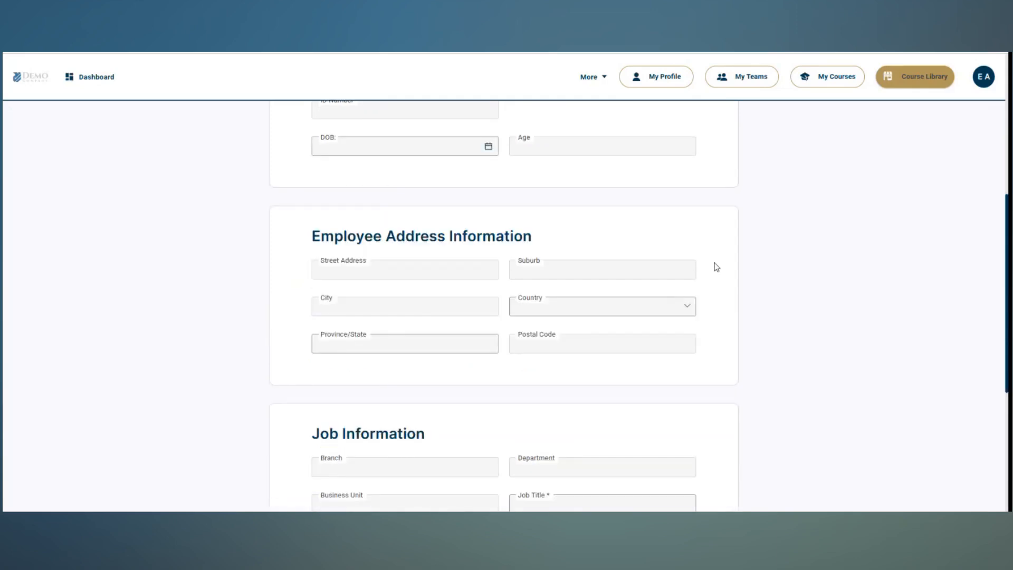
scroll(716, 267, down, 4)
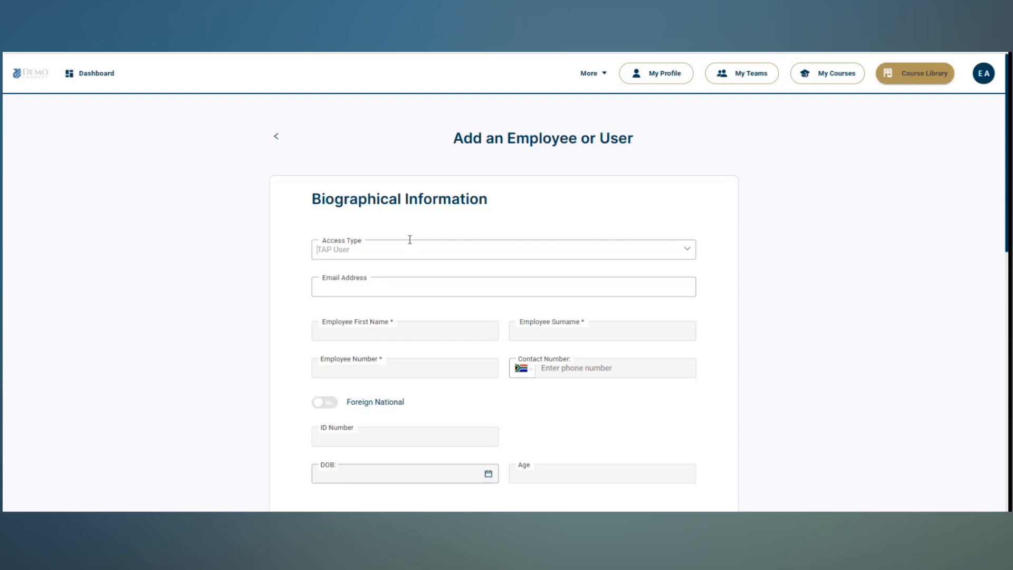
Examine the access type options and the required fields of the employee form, and return to the user list without submitting
click(689, 250)
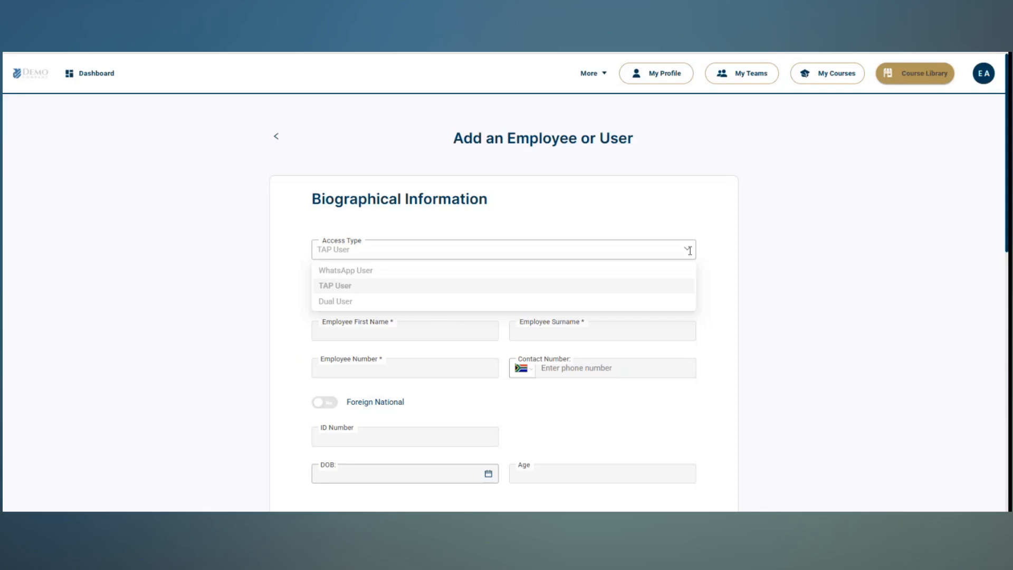
click(737, 244)
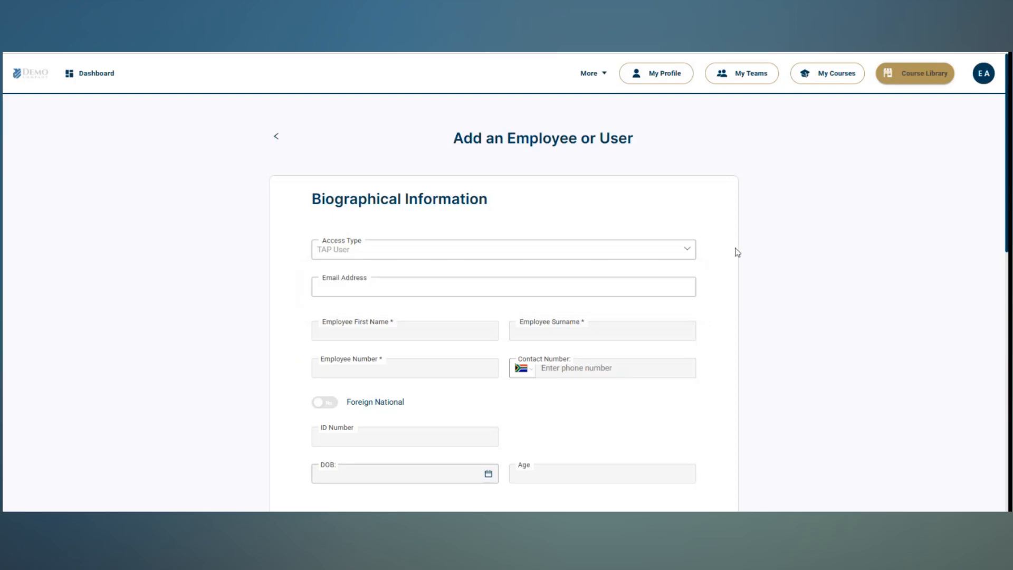
scroll(737, 252, down, 1)
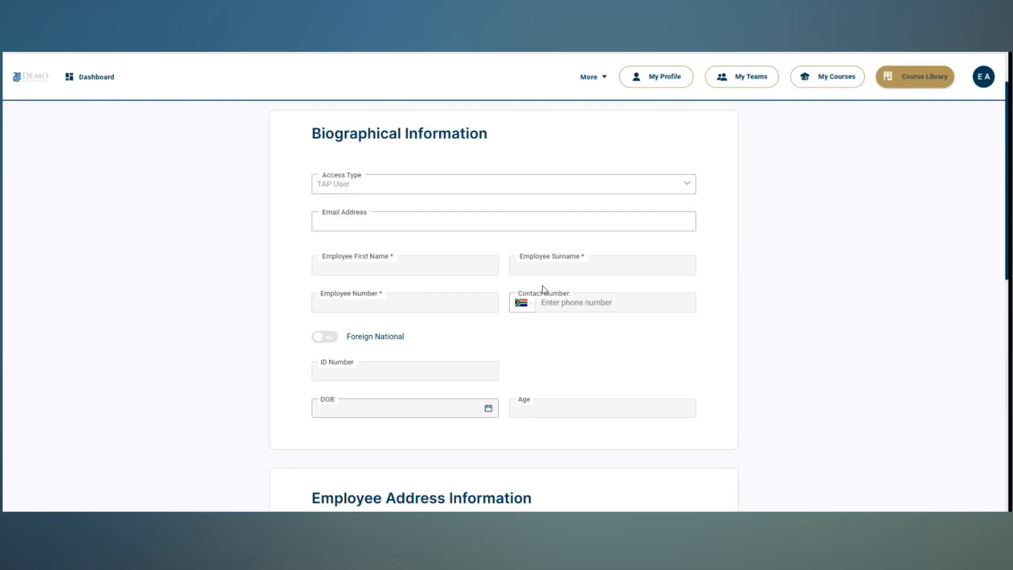
click(441, 271)
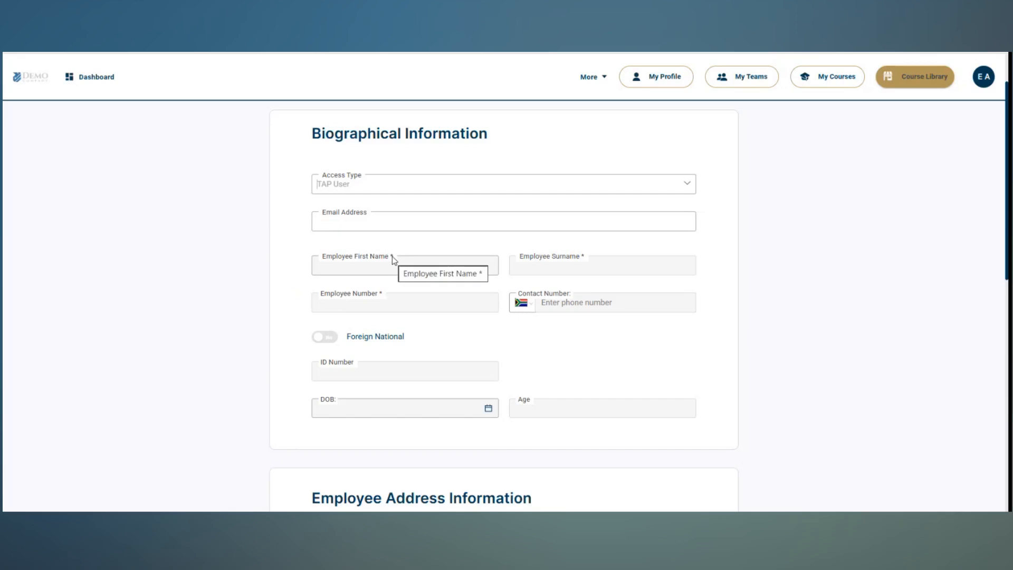
click(672, 295)
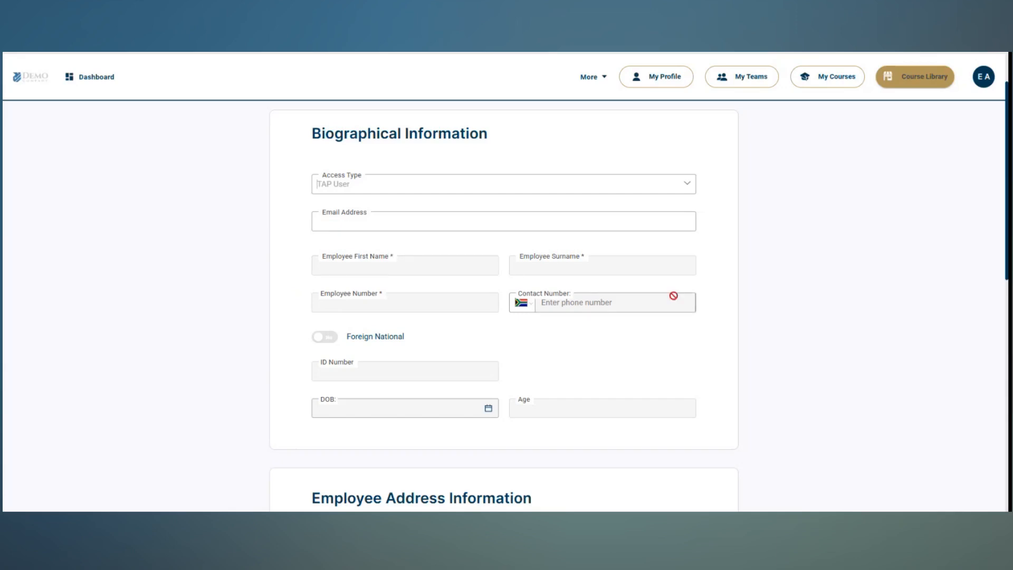
scroll(720, 302, down, 3)
scroll(716, 303, down, 5)
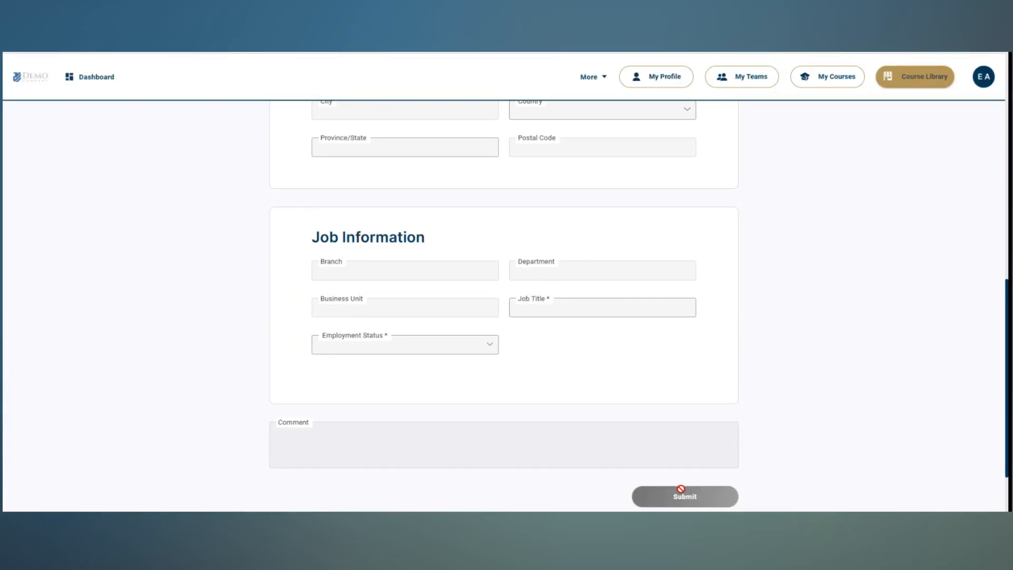
scroll(459, 359, up, 10)
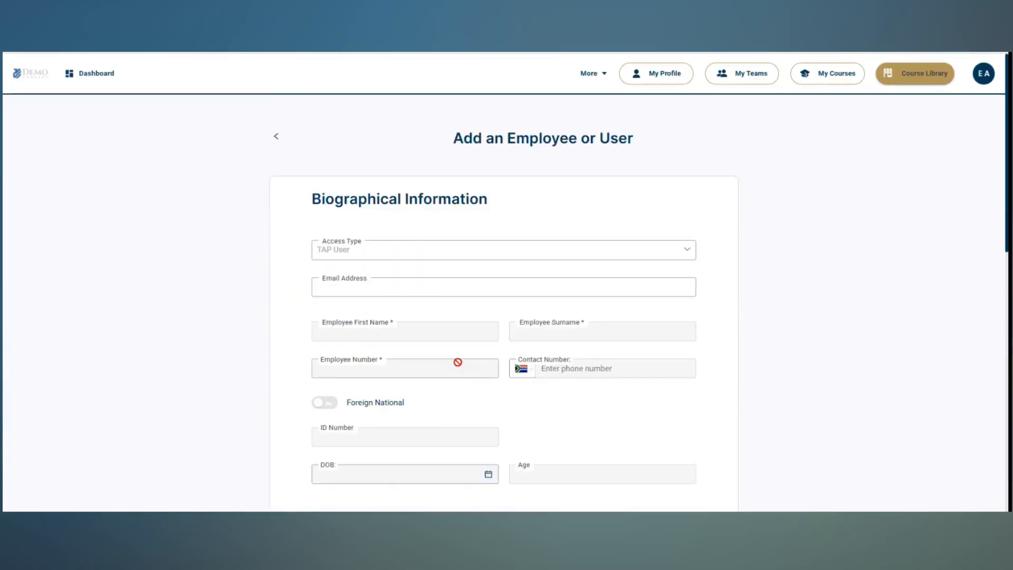
click(277, 139)
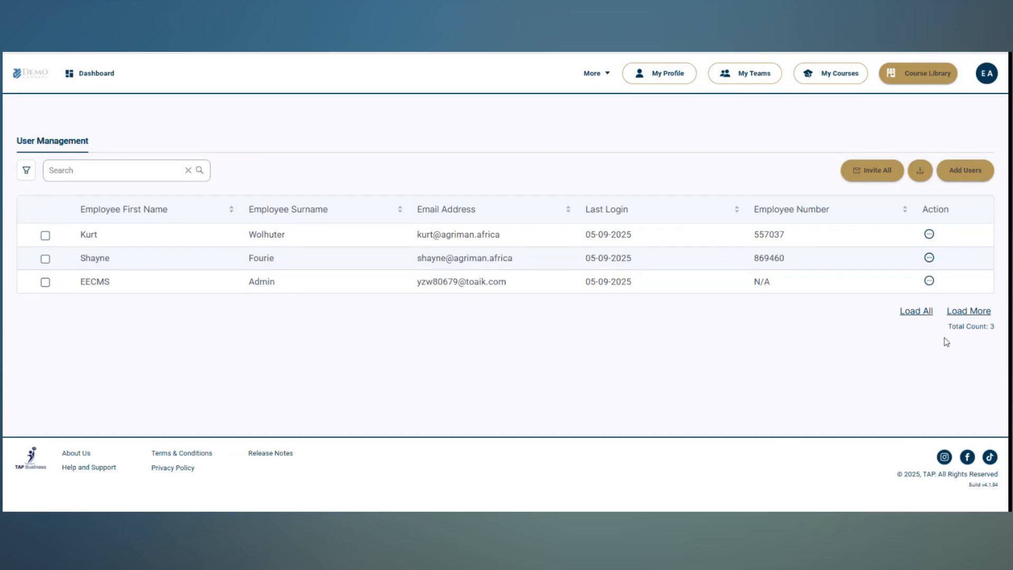
Examine the actions available for the admin user in the user list, closing them without choosing any
click(929, 280)
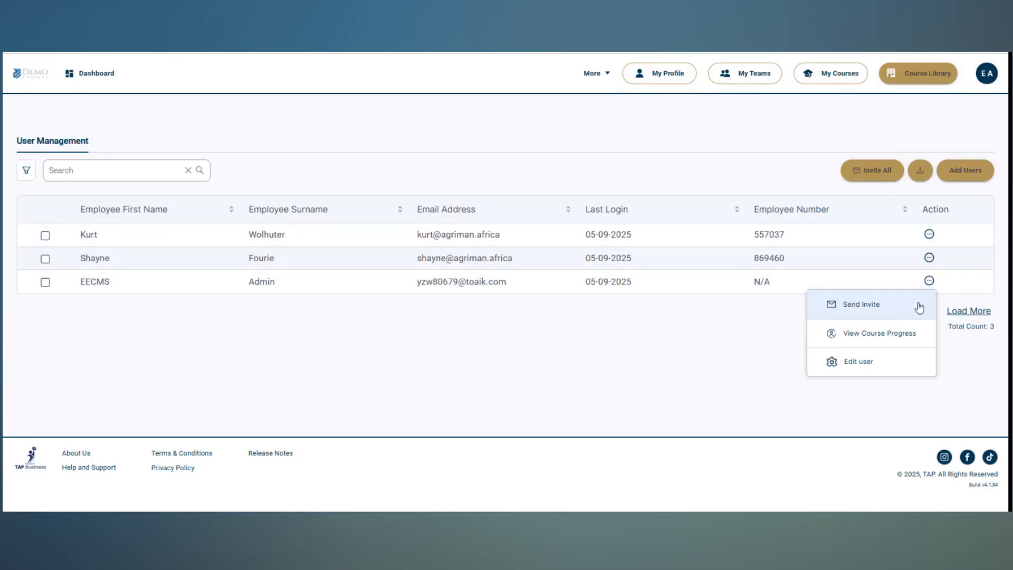
click(181, 116)
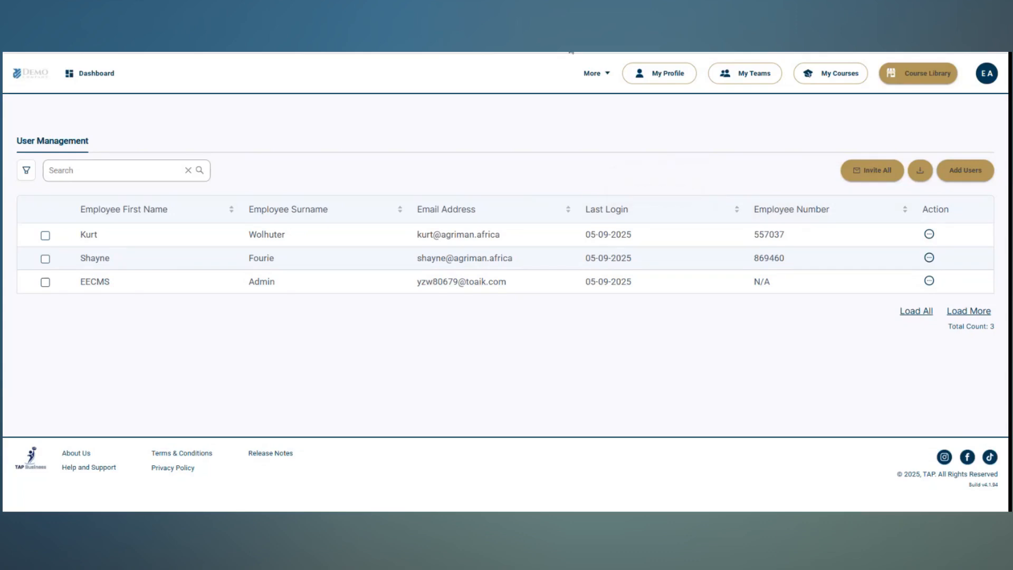
Go to the Employment Equity Portal and open access management for the Demo Final entity
click(600, 78)
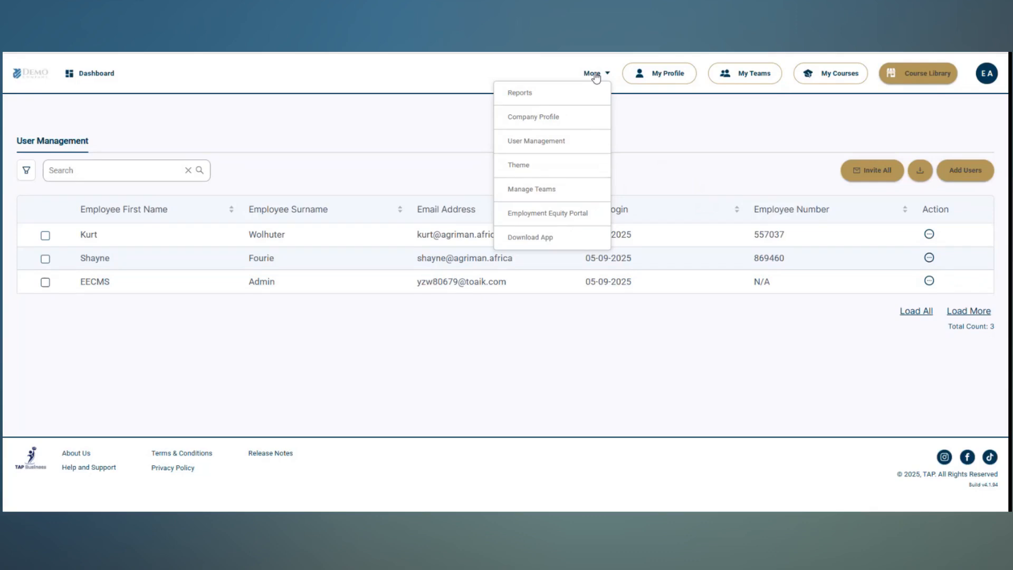
click(594, 215)
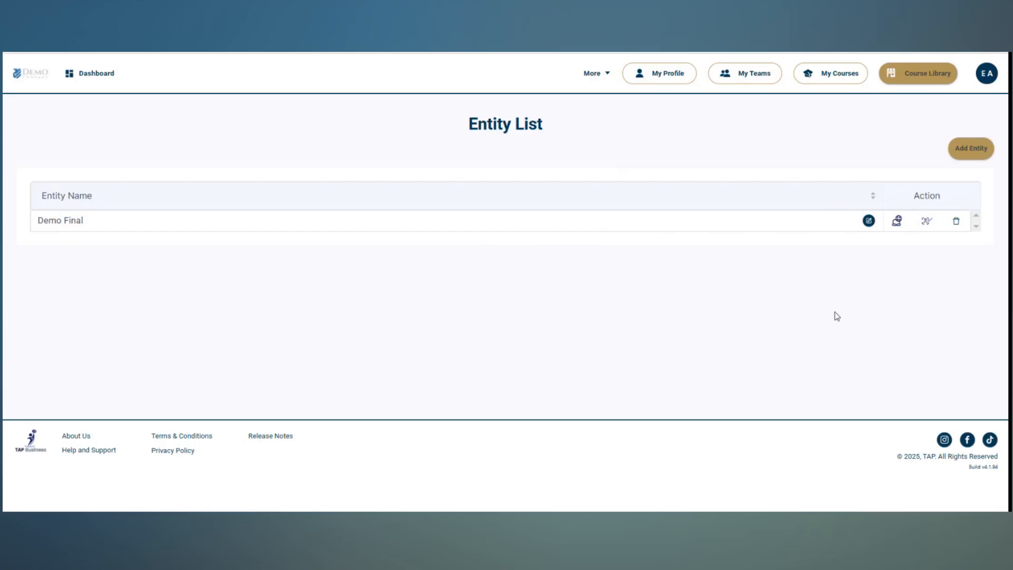
click(927, 221)
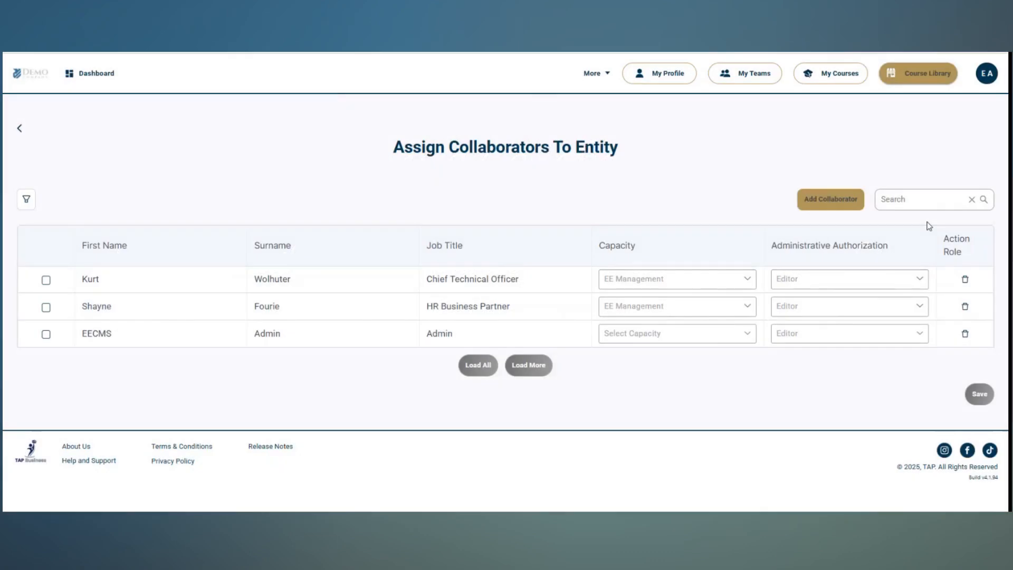
Open the form for adding a collaborator to the entity and examine its capacity and permission level options
click(834, 201)
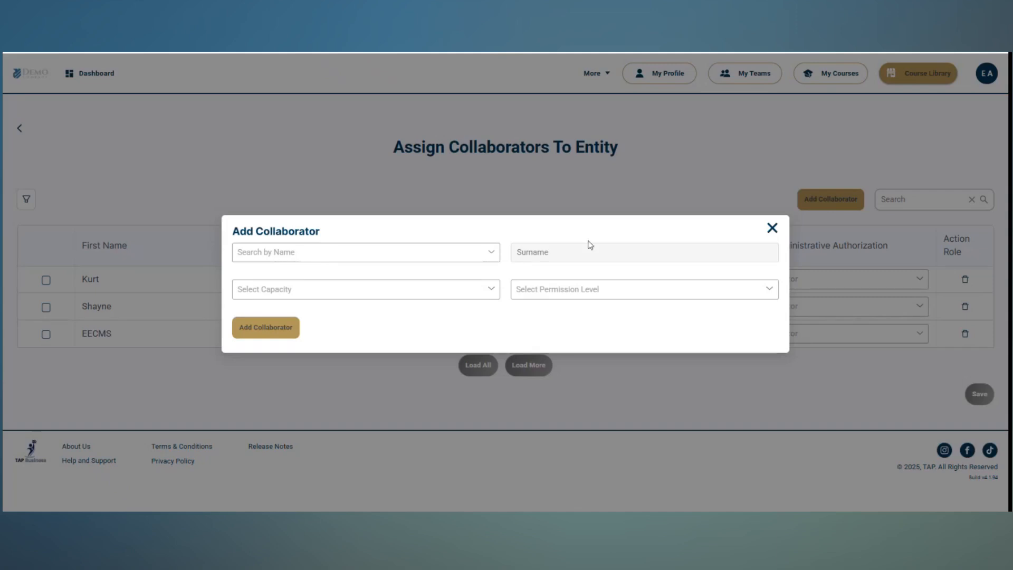
click(493, 290)
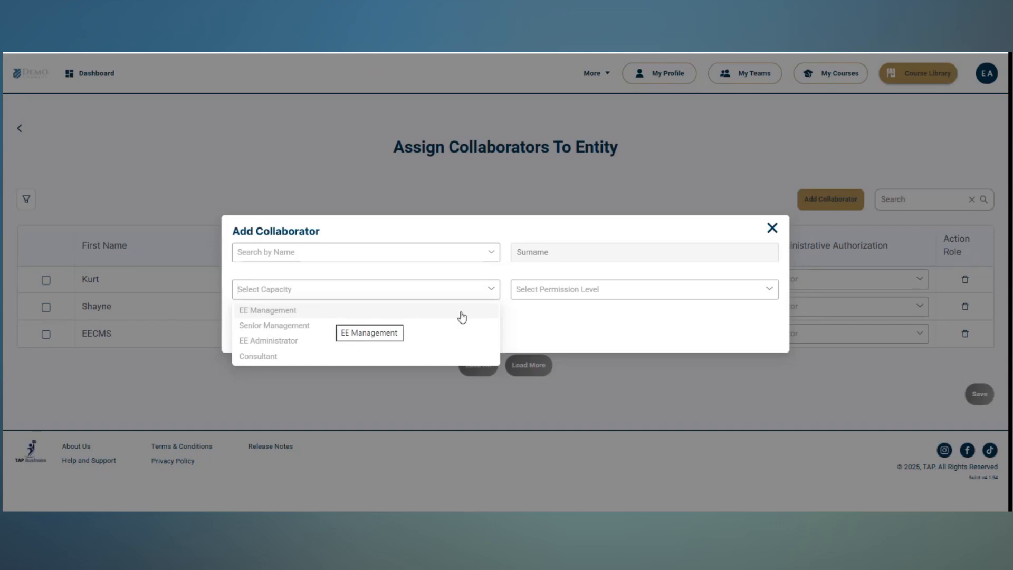
click(770, 289)
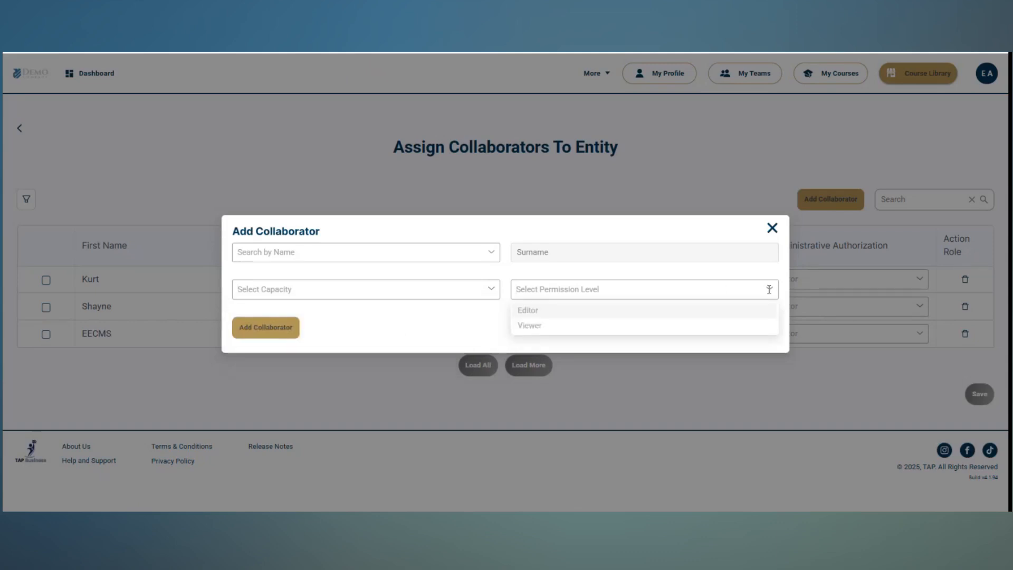